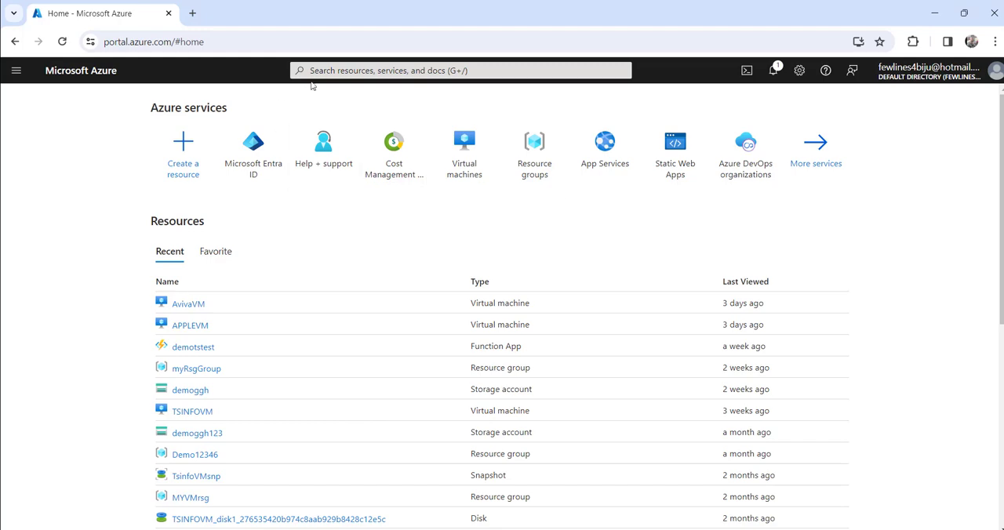
Search the portal for "virtu" and open the Virtual machines service
{"action": "type", "text": "v"}
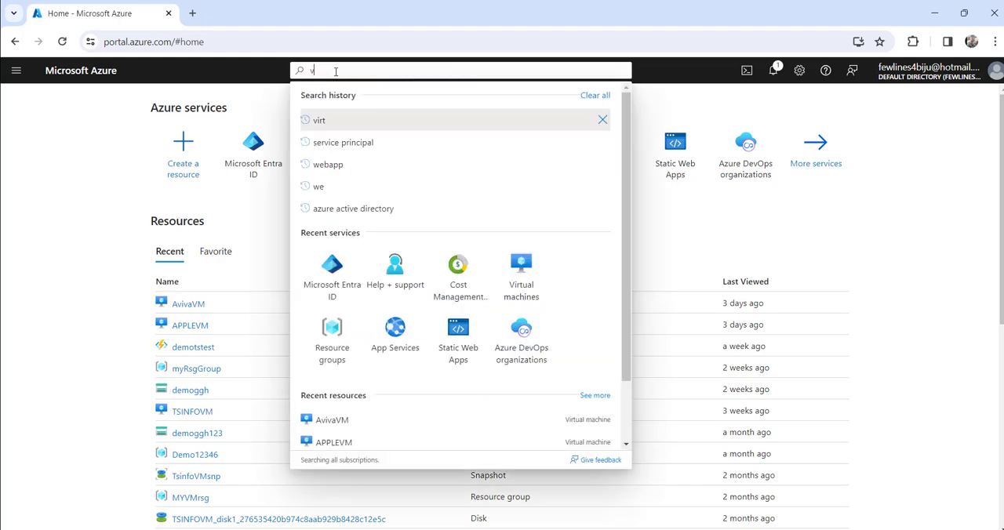
{"action": "type", "text": "irtu"}
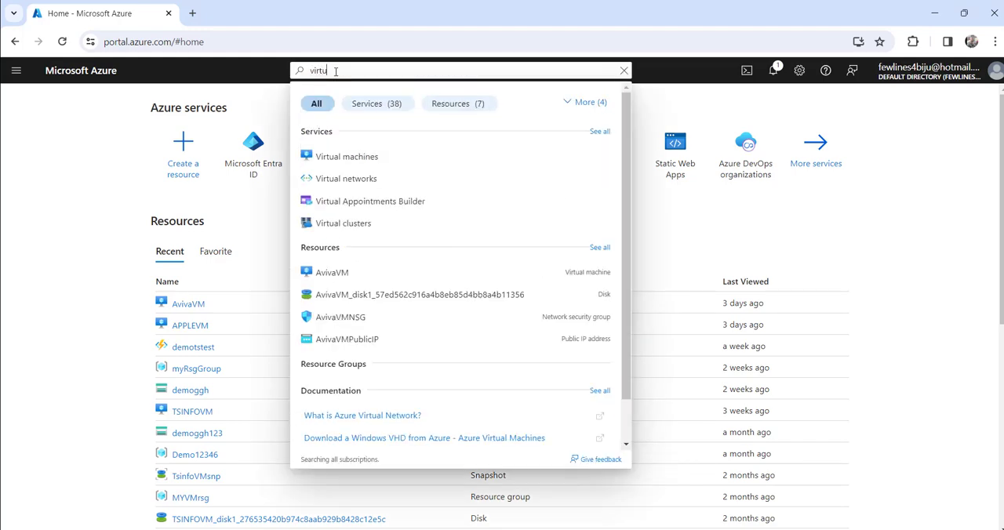
{"action": "left_click", "coordinate": [351, 157]}
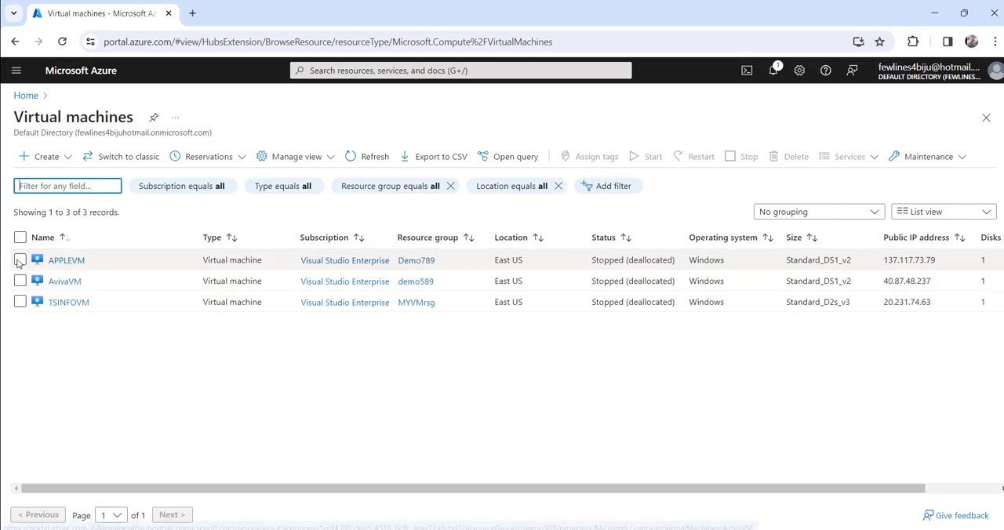
Delete the APPLEVM virtual machine, entering "delete" as the confirmation text and approving the permanent deletion
{"action": "left_click", "coordinate": [18, 263]}
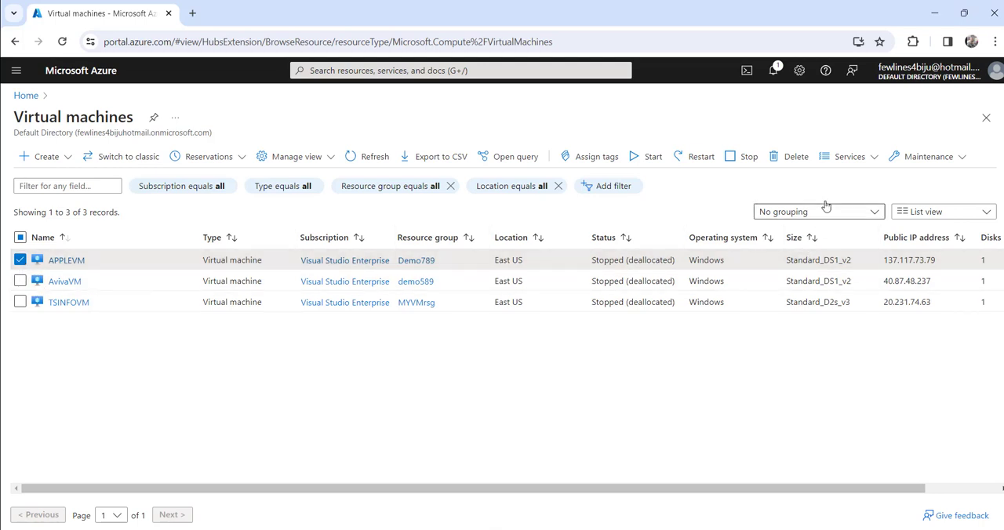
{"action": "left_click", "coordinate": [792, 160]}
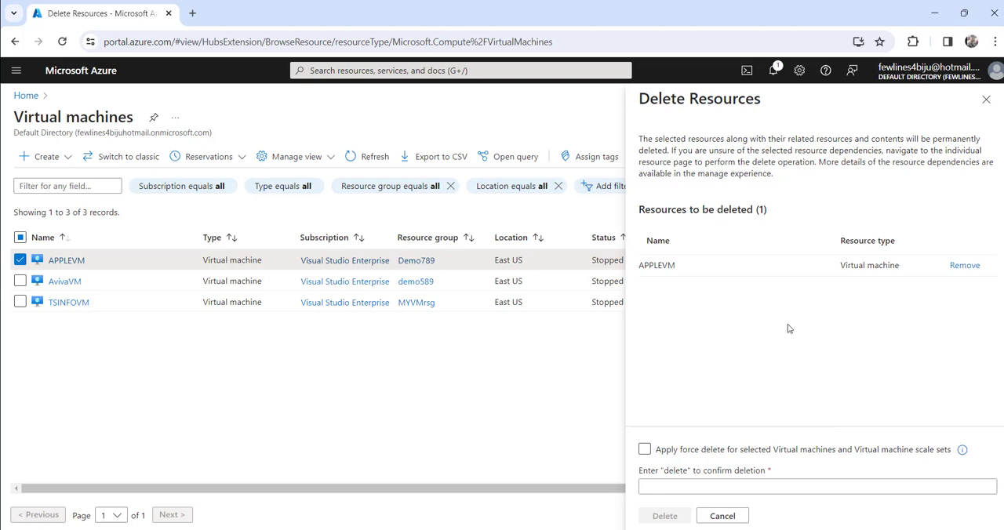
{"action": "left_click", "coordinate": [667, 489]}
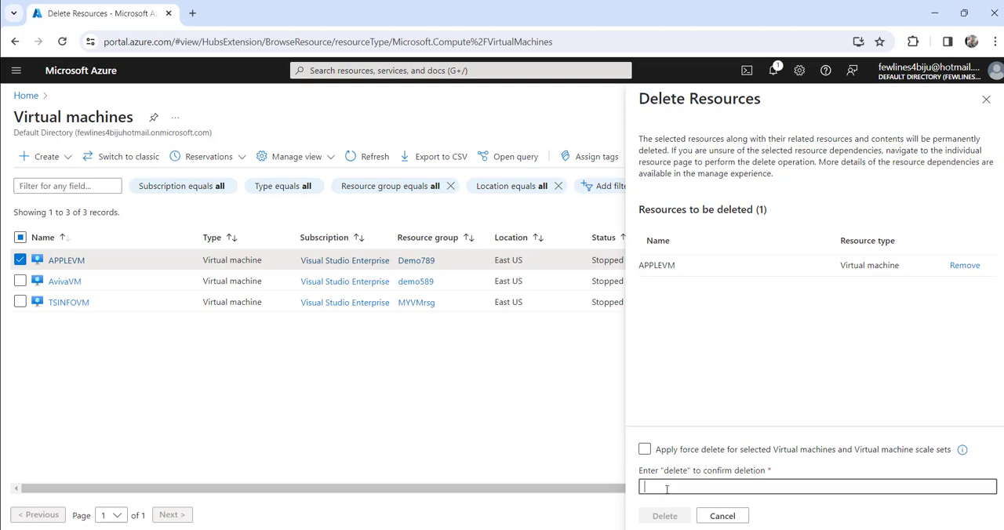
{"action": "type", "text": "delete"}
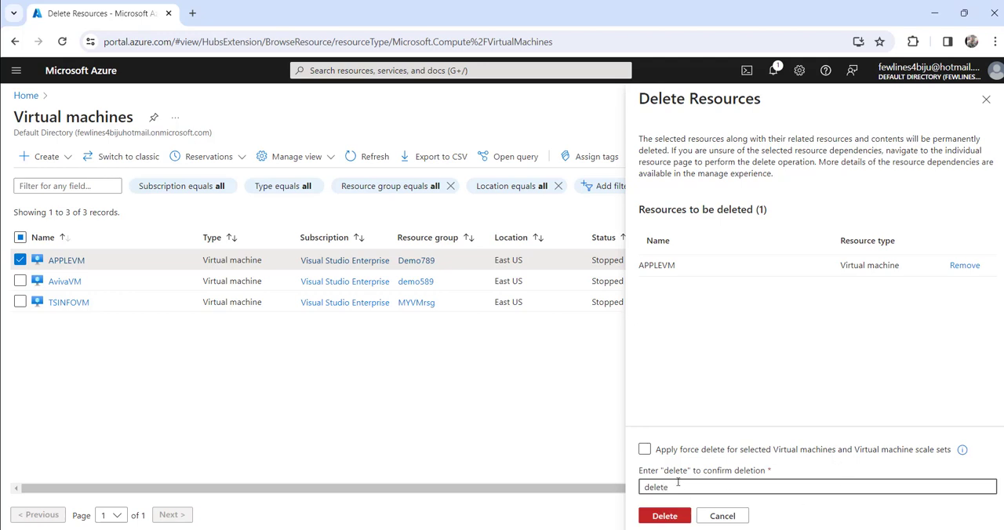
{"action": "mouse_move", "coordinate": [680, 529]}
{"action": "left_click", "coordinate": [657, 516]}
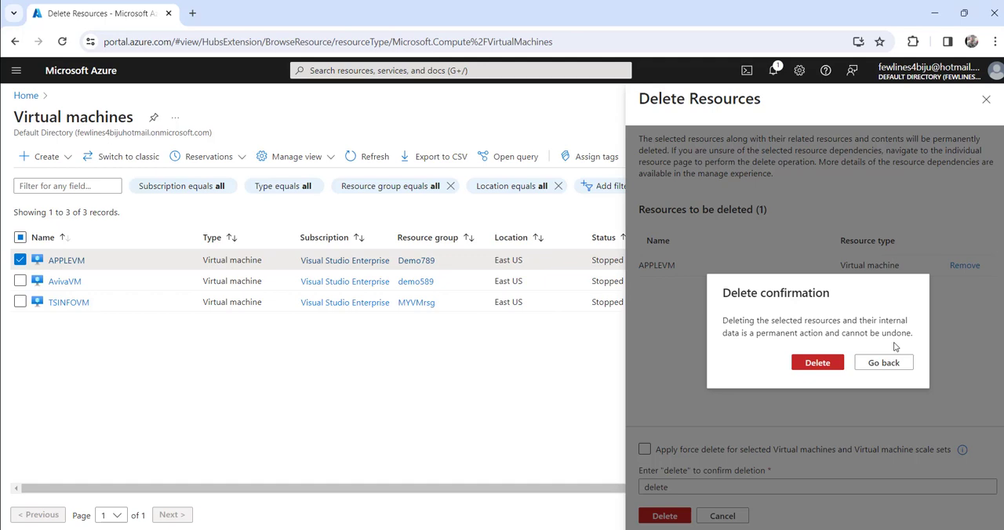
{"action": "left_click", "coordinate": [811, 371]}
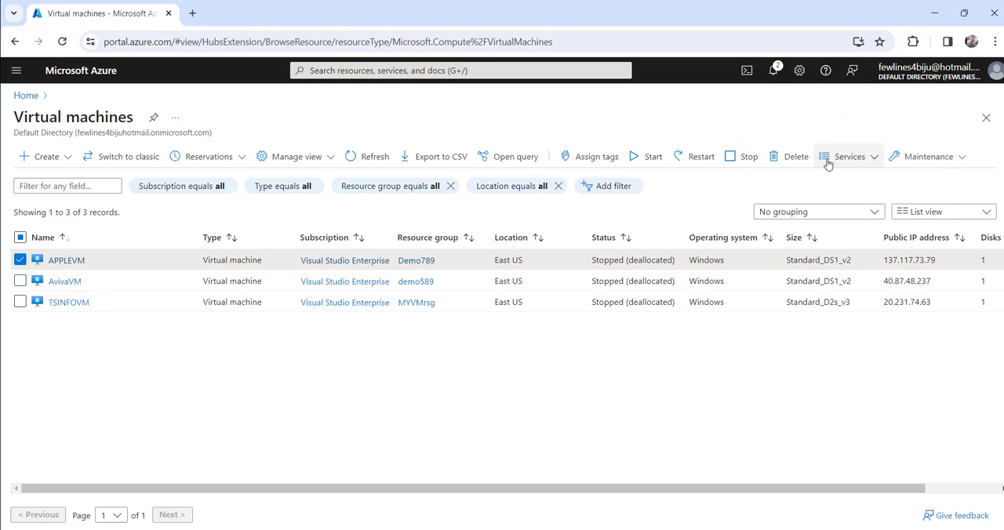
Check the portal notifications for the delete operation, dismiss the credit and deletion notices, and close the list
{"action": "left_click", "coordinate": [773, 70]}
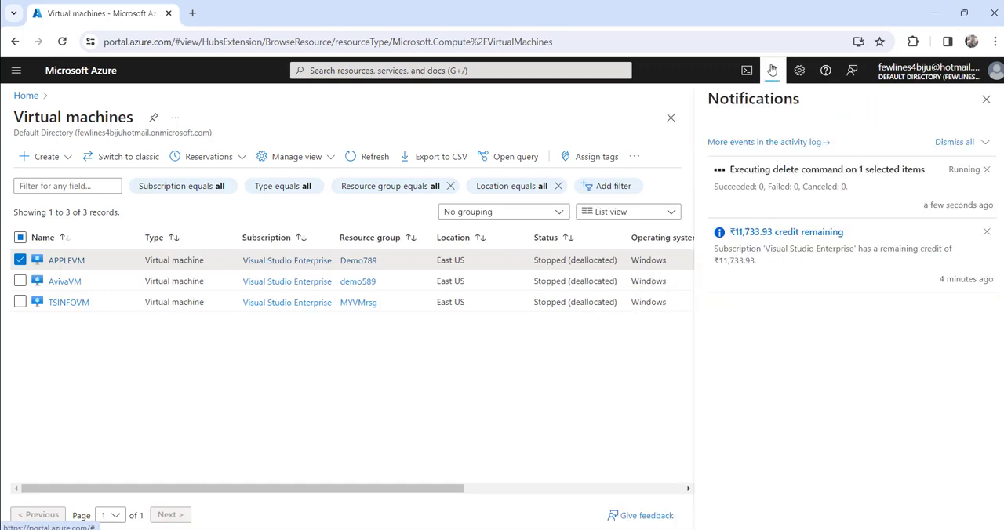
{"action": "left_click", "coordinate": [988, 234]}
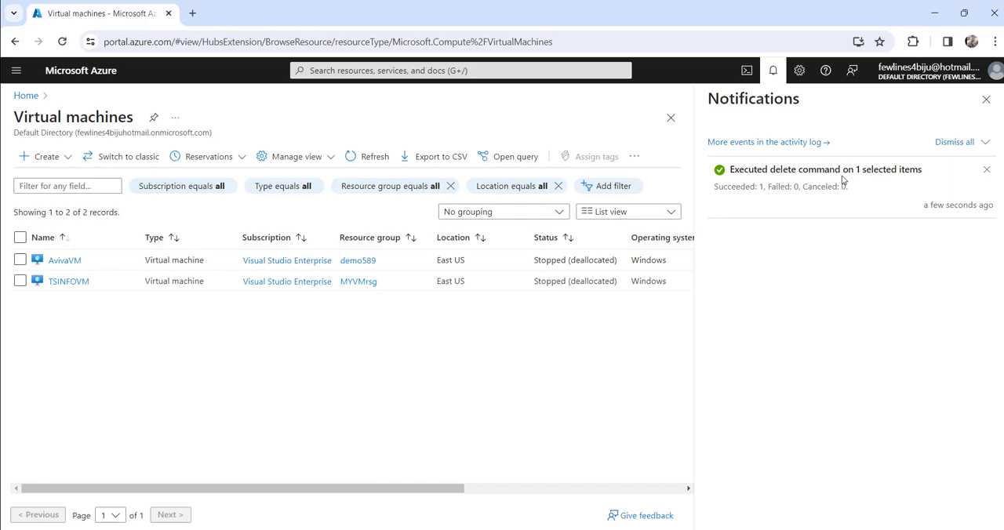
{"action": "left_click", "coordinate": [988, 172]}
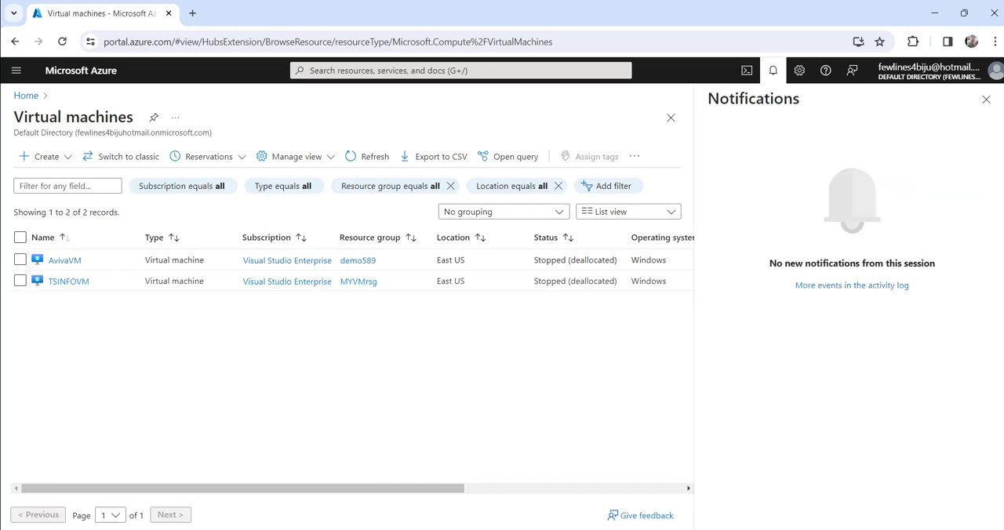
{"action": "left_click", "coordinate": [987, 101]}
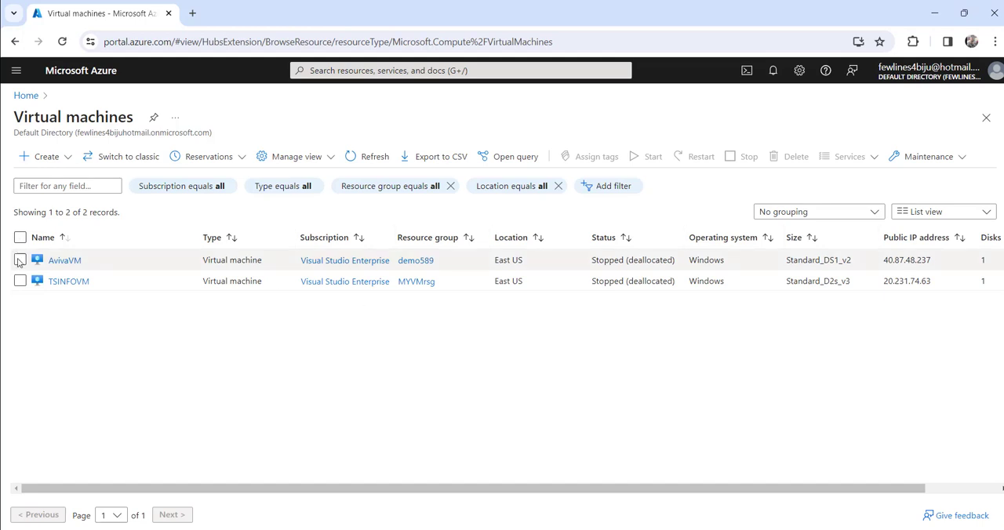
Open the AvivaVM virtual machine's overview page and switch to Windows PowerShell ISE
{"action": "left_click", "coordinate": [62, 262]}
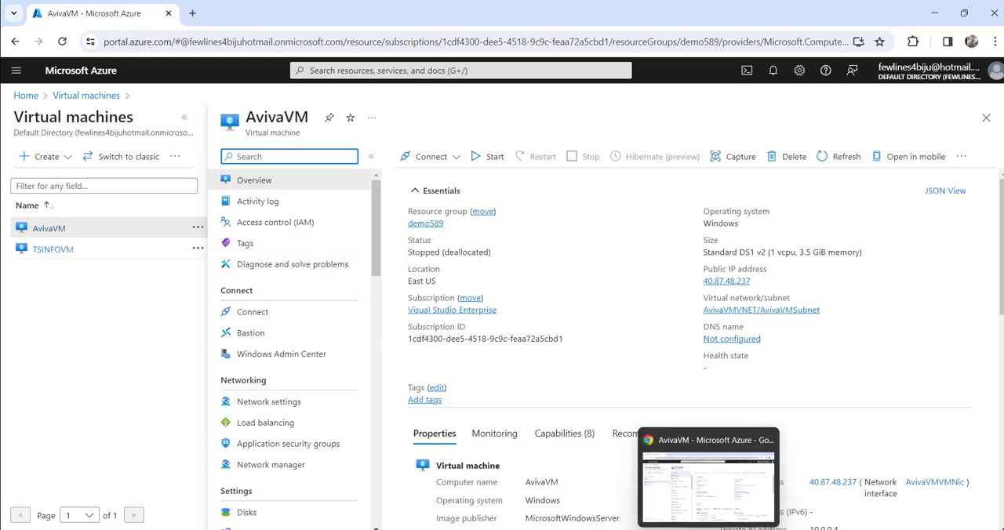
{"action": "mouse_move", "coordinate": [679, 529]}
{"action": "left_click", "coordinate": [677, 486]}
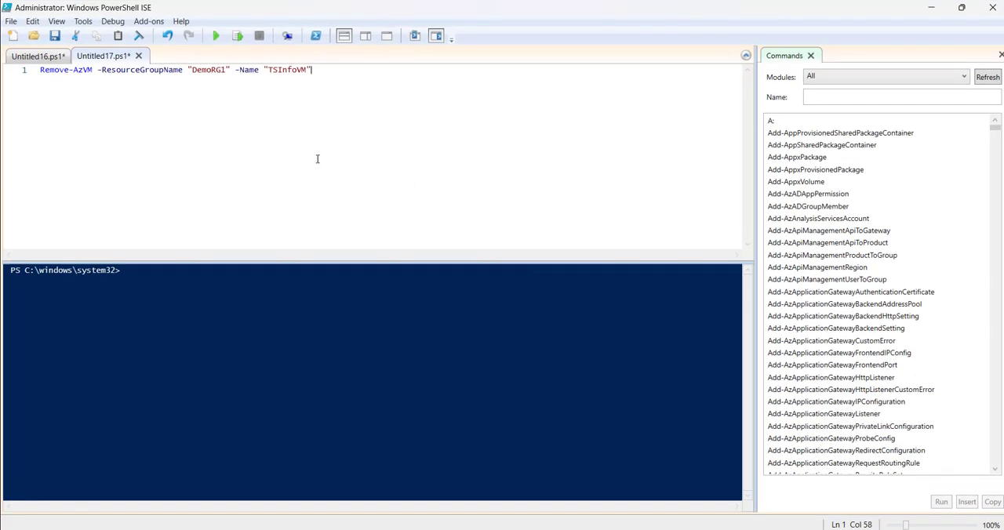
Examine the az vm delete command in Untitled16.ps1, including its resource group, VM name and --yes parameters
{"action": "left_click", "coordinate": [42, 60]}
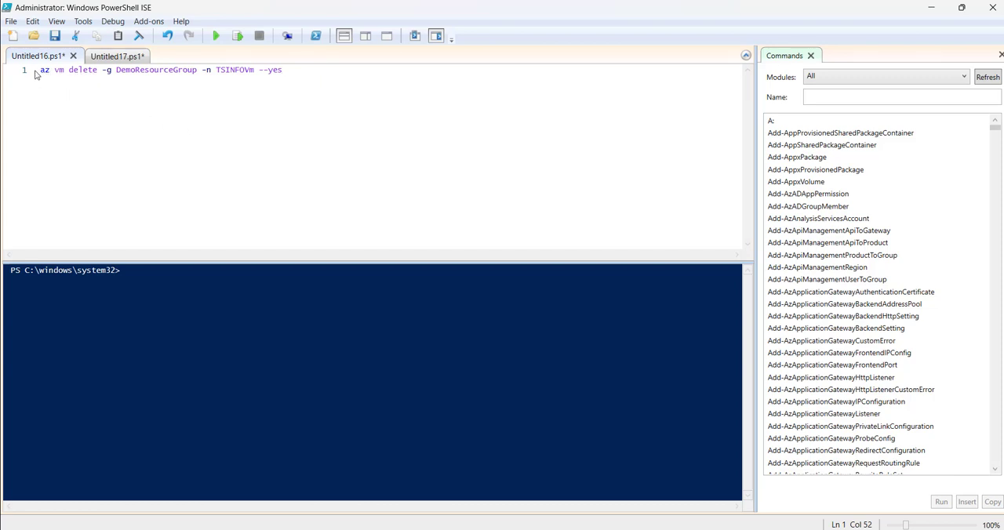
{"action": "left_click_drag", "start_coordinate": [42, 71], "coordinate": [96, 70]}
{"action": "left_click", "coordinate": [174, 71]}
{"action": "left_click_drag", "start_coordinate": [115, 70], "coordinate": [197, 71]}
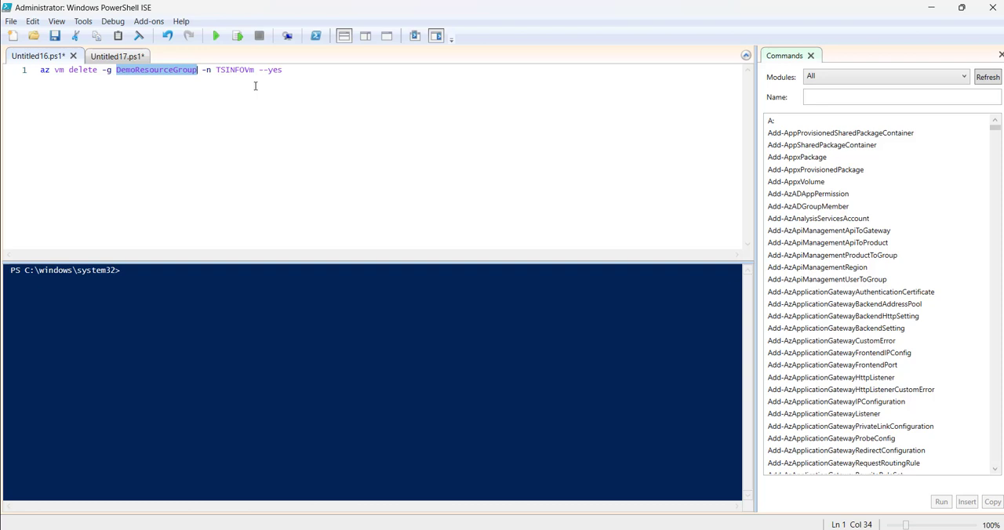
{"action": "left_click_drag", "start_coordinate": [202, 71], "coordinate": [213, 70]}
{"action": "left_click", "coordinate": [232, 71]}
{"action": "double_click", "coordinate": [232, 71]}
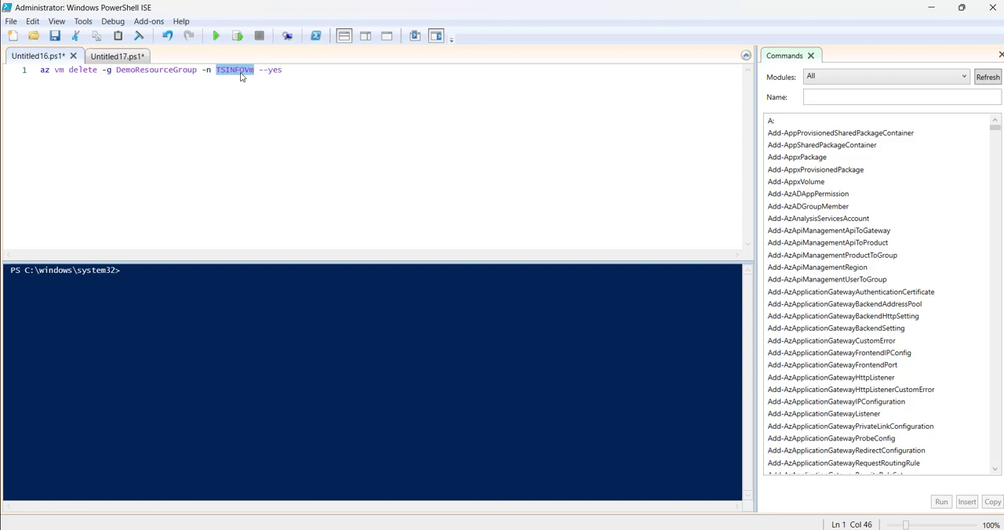
{"action": "left_click", "coordinate": [301, 73]}
{"action": "left_click_drag", "start_coordinate": [259, 70], "coordinate": [284, 71]}
{"action": "left_click", "coordinate": [305, 74]}
{"action": "double_click", "coordinate": [275, 70]}
{"action": "left_click", "coordinate": [319, 106]}
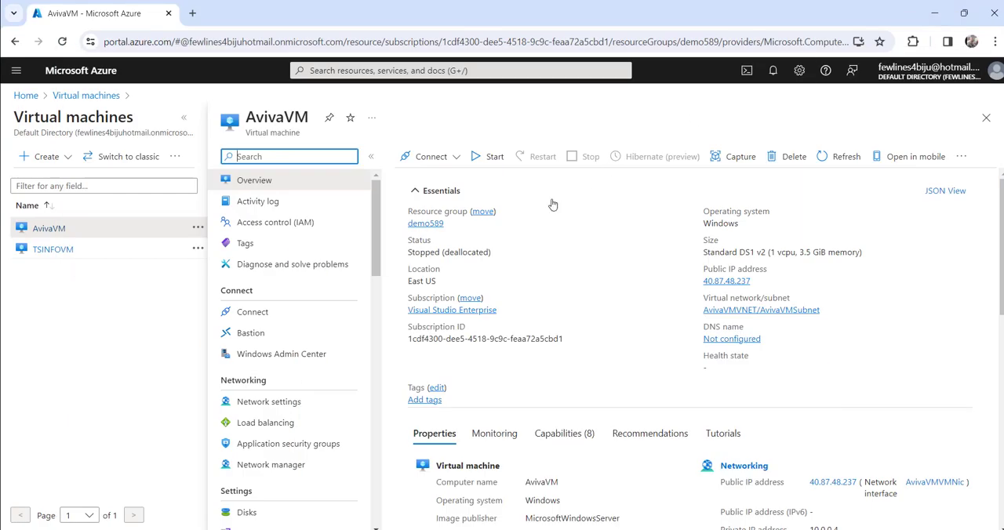
Copy AvivaVM's resource group name from the Azure portal and set the script's -g value to demo589 in PowerShell ISE
{"action": "left_click", "coordinate": [453, 226]}
{"action": "left_click", "coordinate": [452, 226]}
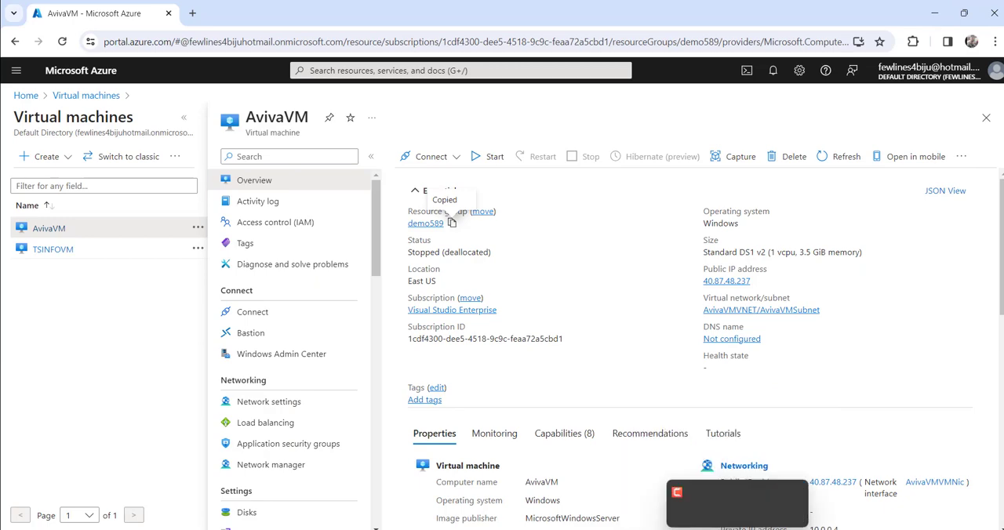
{"action": "mouse_move", "coordinate": [679, 529]}
{"action": "left_click", "coordinate": [663, 479]}
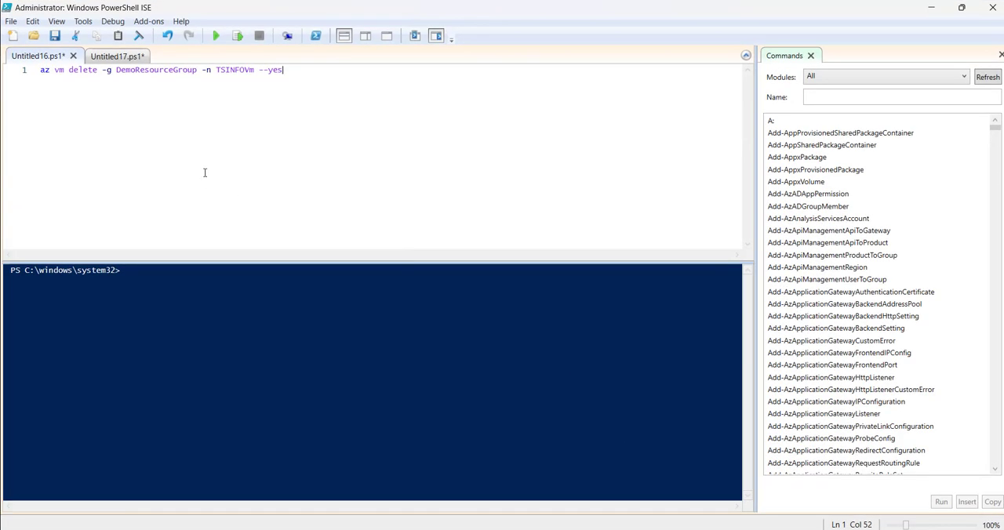
{"action": "double_click", "coordinate": [145, 70]}
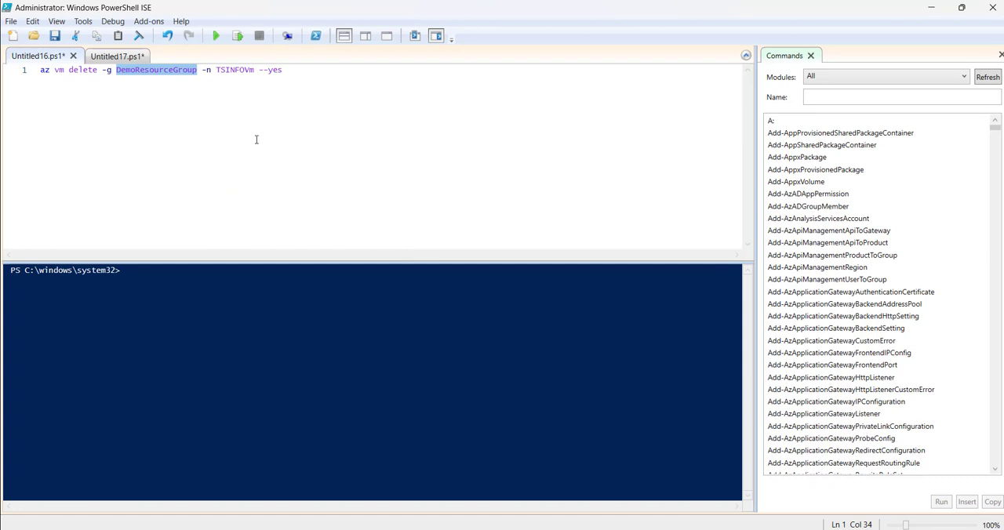
{"action": "key", "text": "ctrl+v"}
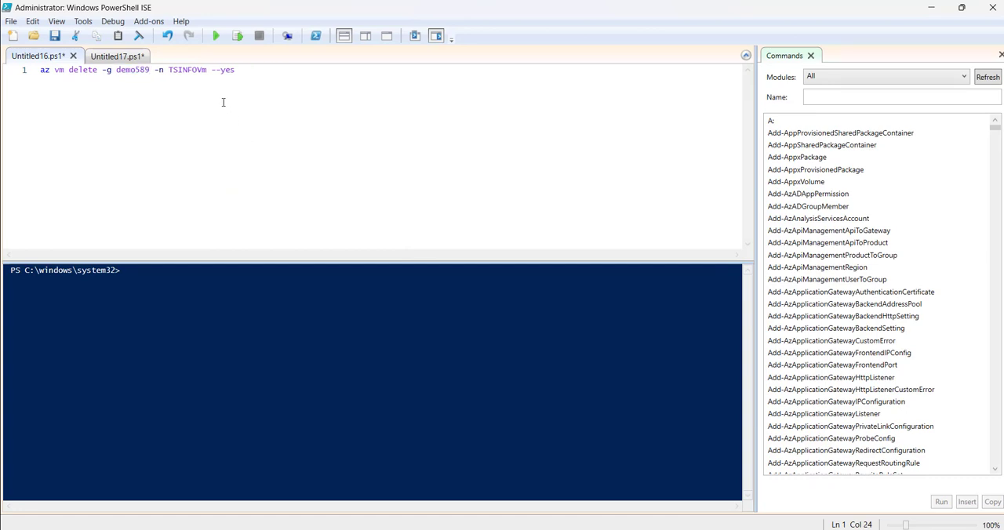
Copy the VM name from the Azure portal and set the script's -n value to AvivaVM in PowerShell ISE
{"action": "left_click", "coordinate": [931, 8]}
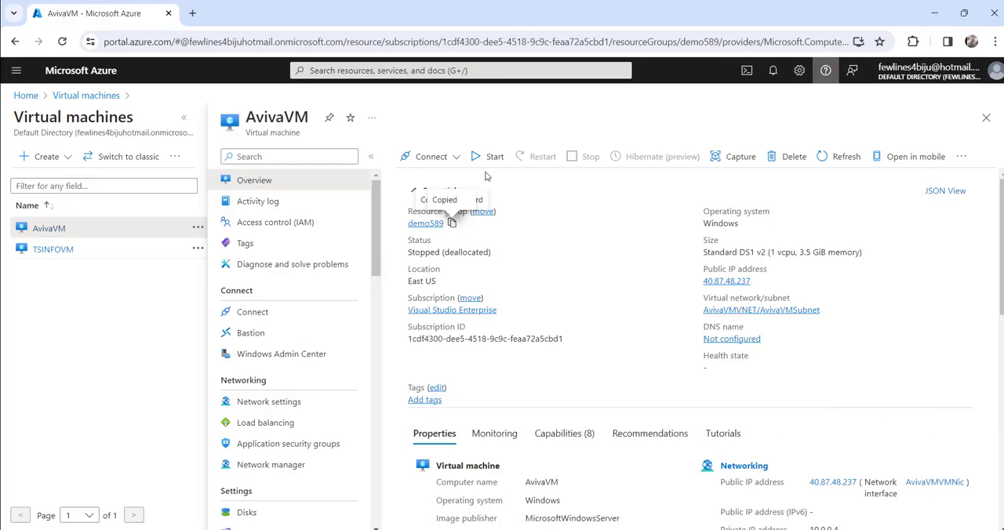
{"action": "double_click", "coordinate": [309, 117]}
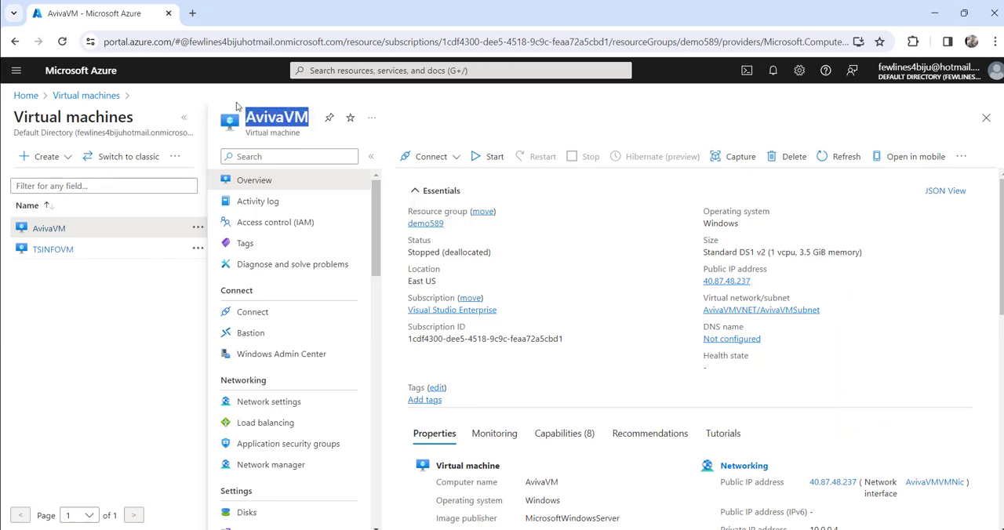
{"action": "right_click", "coordinate": [307, 114]}
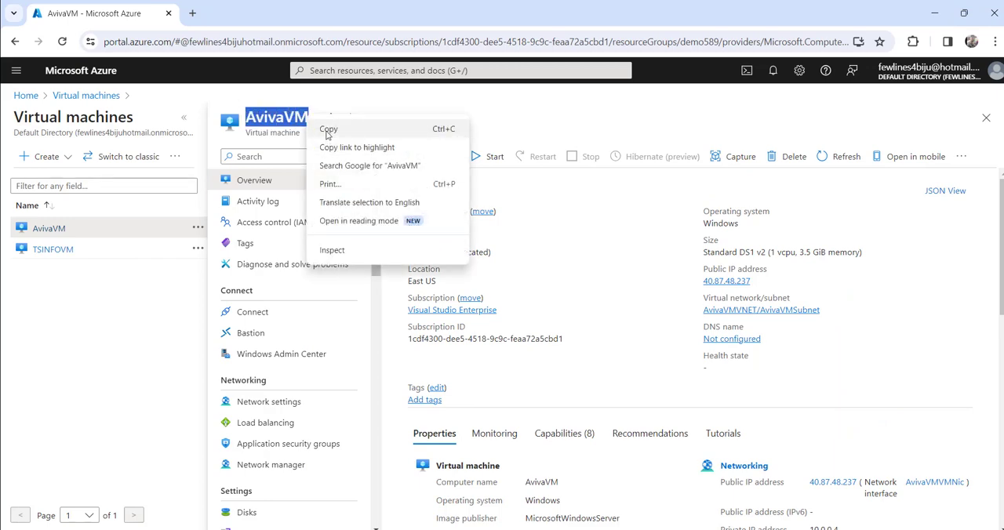
{"action": "left_click", "coordinate": [328, 131]}
{"action": "mouse_move", "coordinate": [680, 529]}
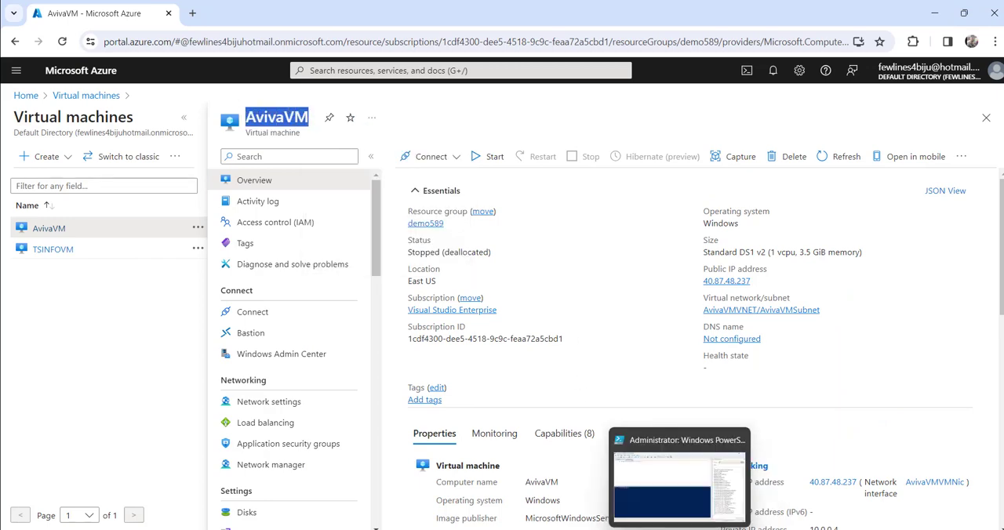
{"action": "left_click", "coordinate": [655, 471]}
{"action": "left_click", "coordinate": [195, 69]}
{"action": "double_click", "coordinate": [200, 70]}
{"action": "key", "text": "ctrl+v"}
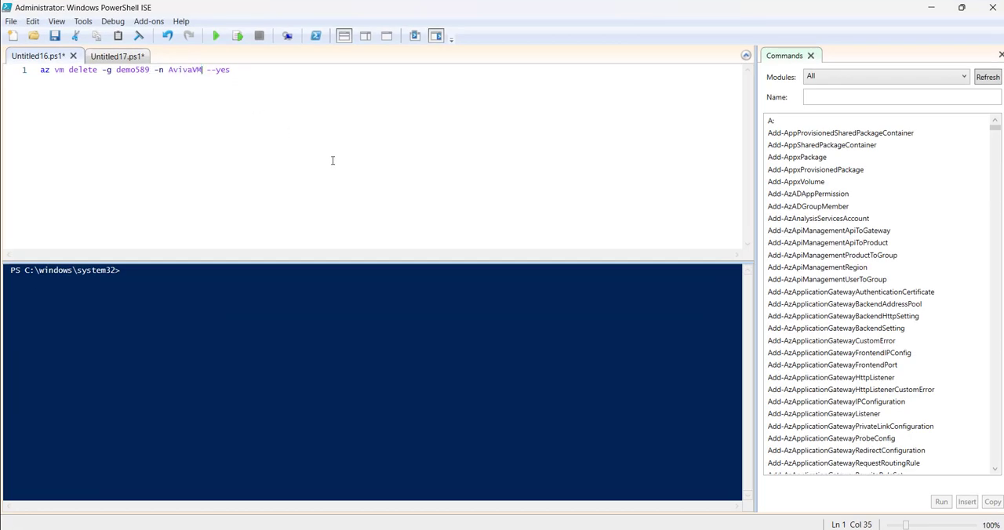
Copy the complete az vm delete command from the Untitled16.ps1 script
{"action": "left_click_drag", "start_coordinate": [40, 70], "coordinate": [233, 72]}
{"action": "right_click", "coordinate": [217, 76]}
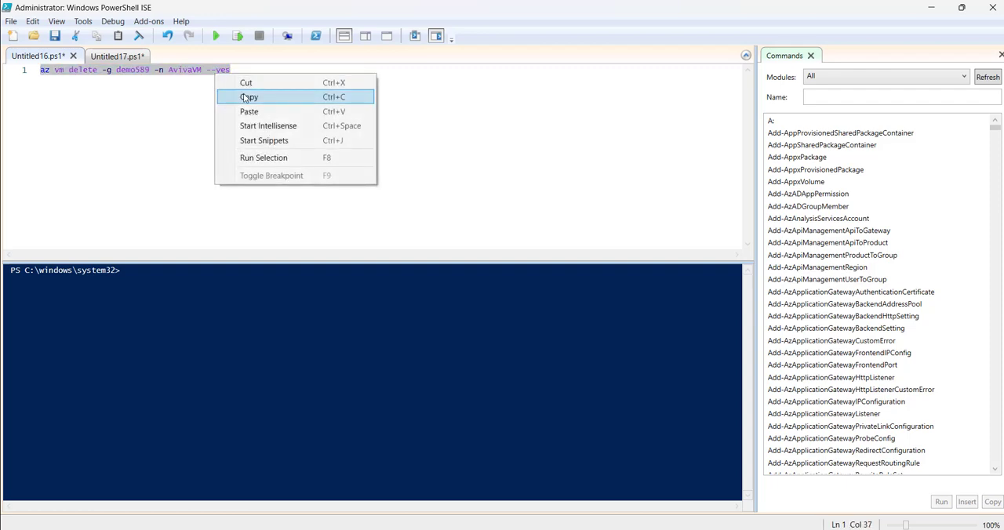
{"action": "left_click", "coordinate": [239, 97]}
Return to the Azure portal, open Cloud Shell and enlarge its pane upward
{"action": "left_click", "coordinate": [929, 9]}
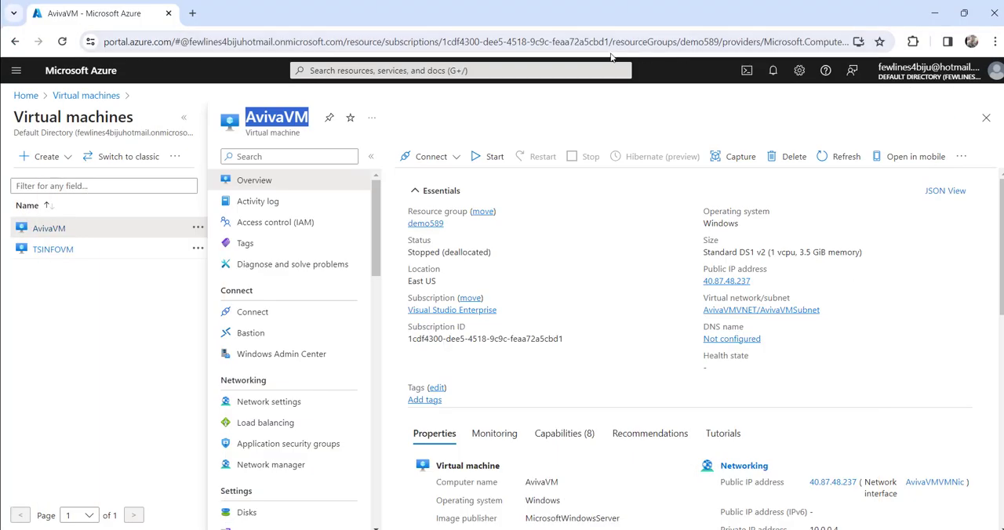
{"action": "left_click", "coordinate": [748, 72]}
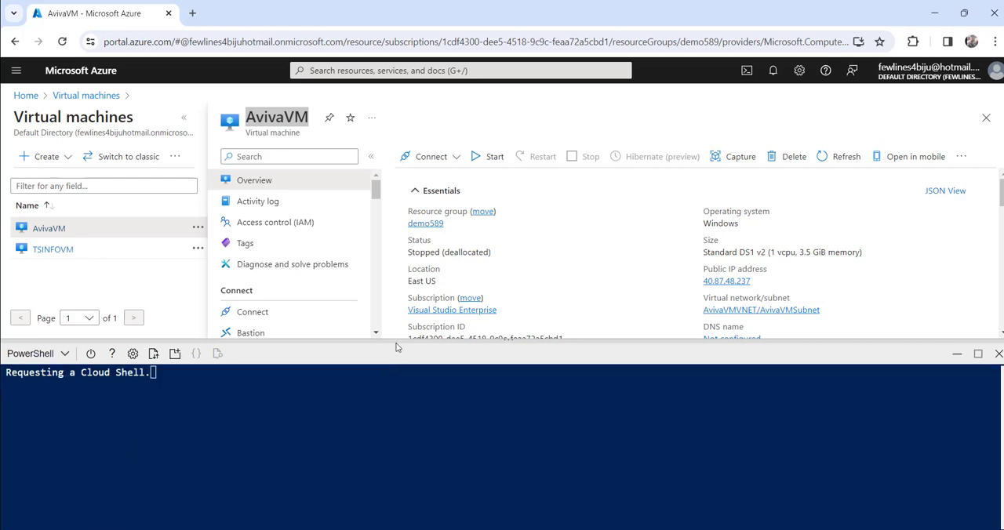
{"action": "left_click_drag", "start_coordinate": [390, 341], "coordinate": [451, 226]}
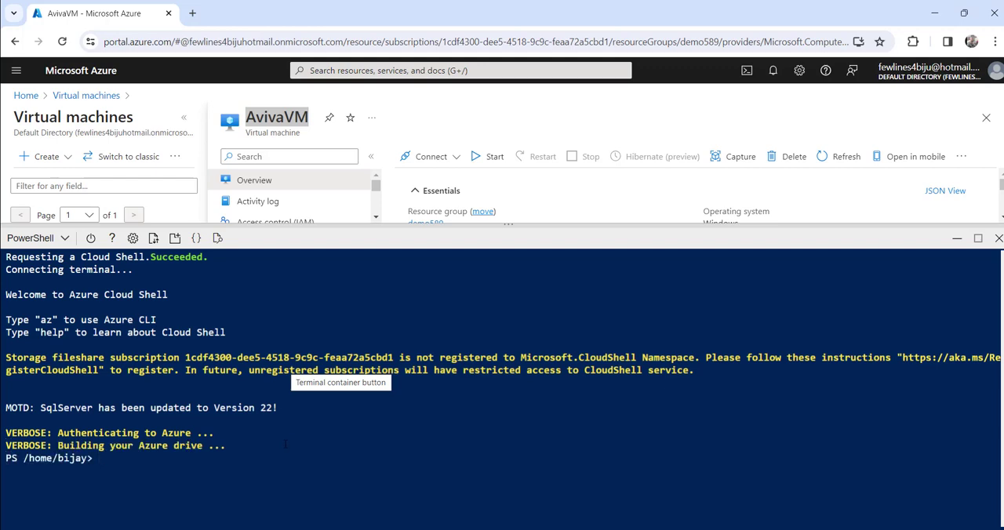
Enter the command "az vm delete -g demo589 -n AvivaVM --yes" at the Cloud Shell prompt
{"action": "right_click", "coordinate": [101, 406]}
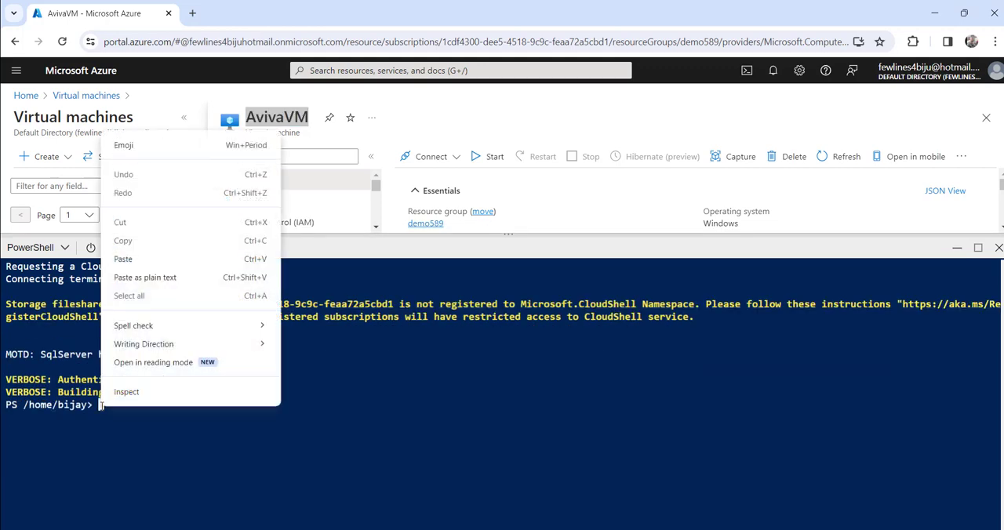
{"action": "left_click", "coordinate": [140, 261]}
{"action": "type", "text": "--yes"}
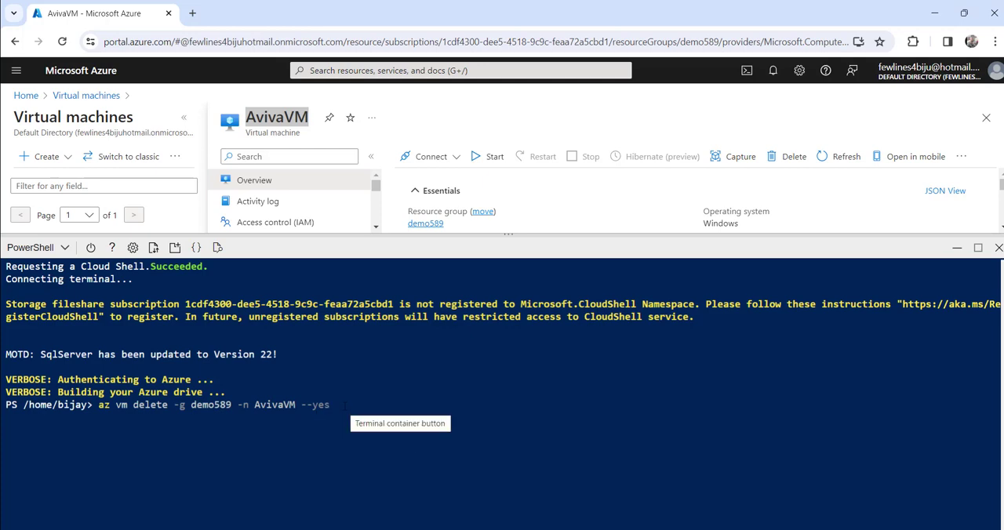
Execute the entered az vm delete command for AvivaVM and minimise the Cloud Shell pane
{"action": "key", "text": "Return"}
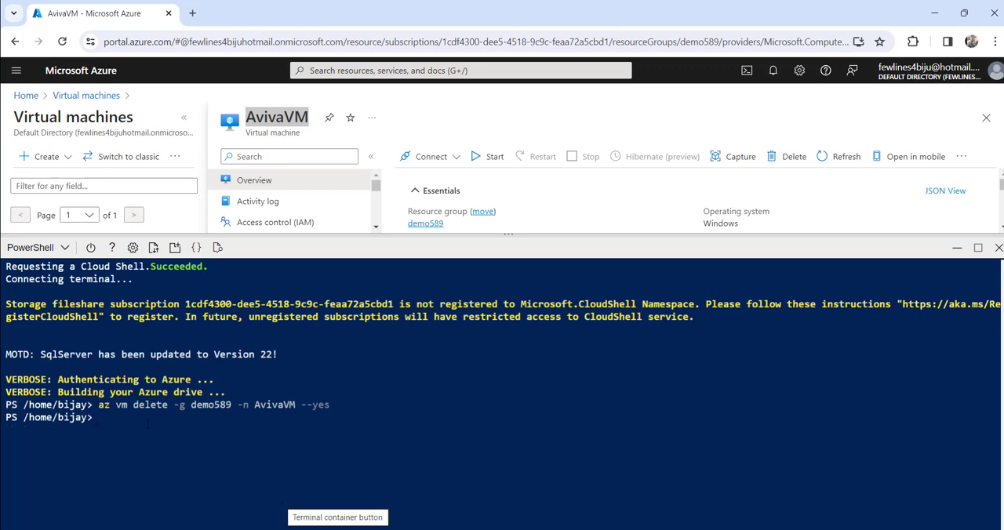
{"action": "left_click", "coordinate": [957, 247]}
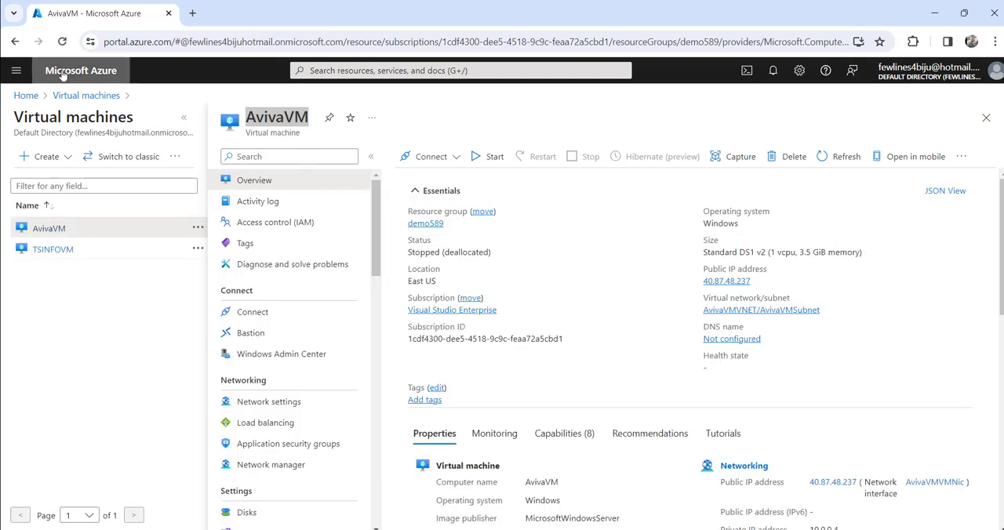
Reload the AvivaVM page and reopen the Virtual machines list to check whether the machine is still present
{"action": "left_click", "coordinate": [62, 41]}
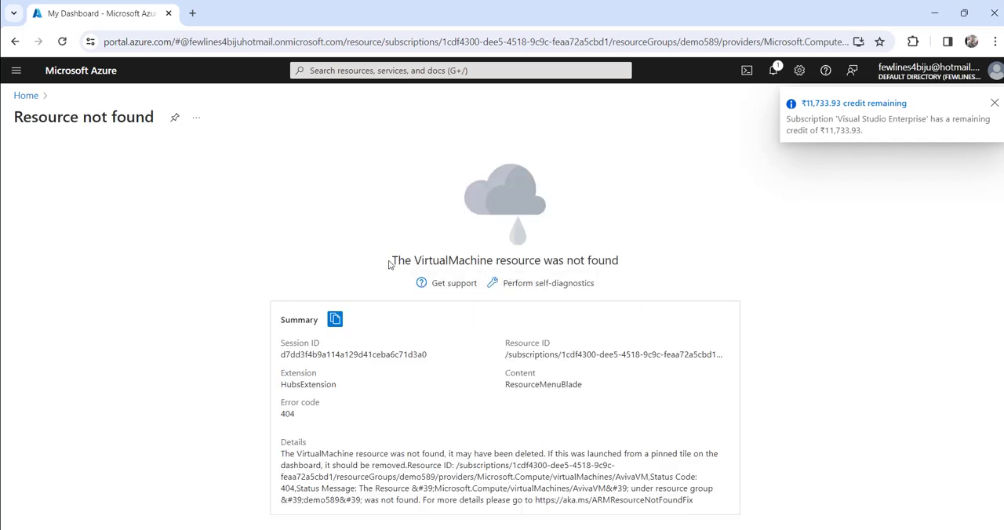
{"action": "left_click_drag", "start_coordinate": [392, 261], "coordinate": [652, 264]}
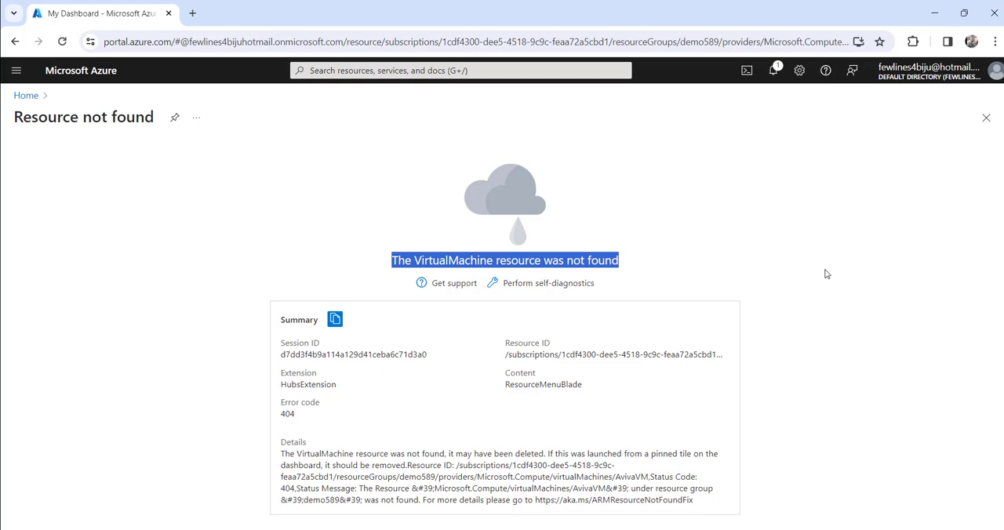
{"action": "left_click", "coordinate": [329, 72]}
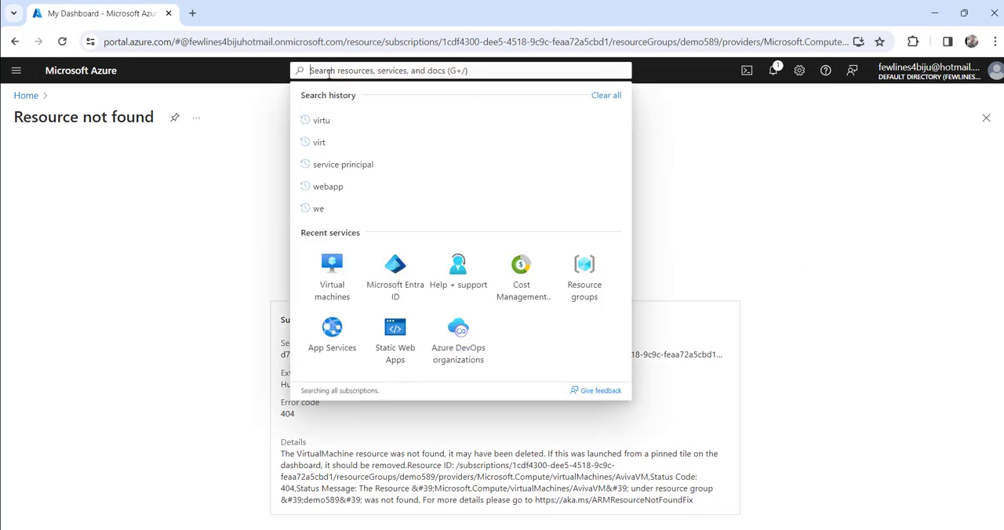
{"action": "left_click", "coordinate": [336, 281]}
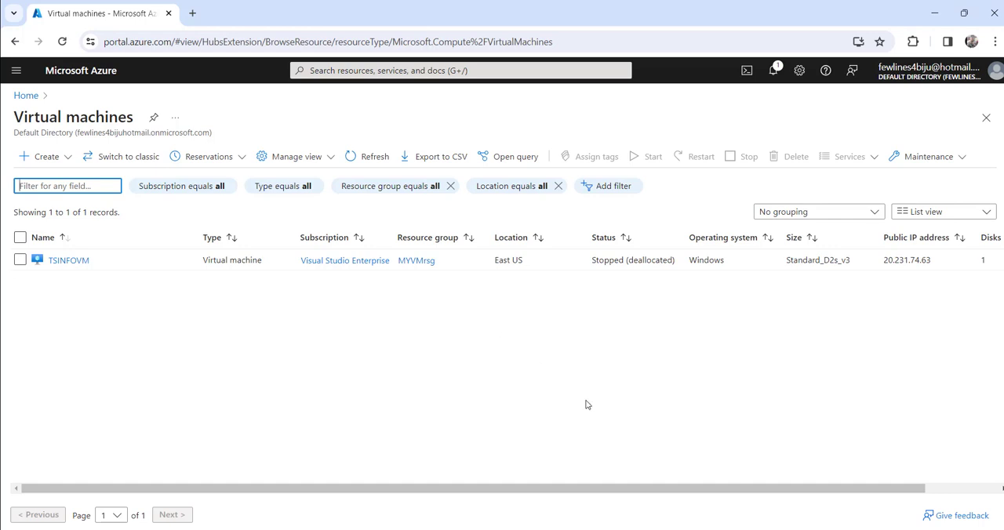
Switch to PowerShell ISE and bring up the Untitled17.ps1 script containing the Remove-AzVM command
{"action": "mouse_move", "coordinate": [738, 529]}
{"action": "mouse_move", "coordinate": [680, 529]}
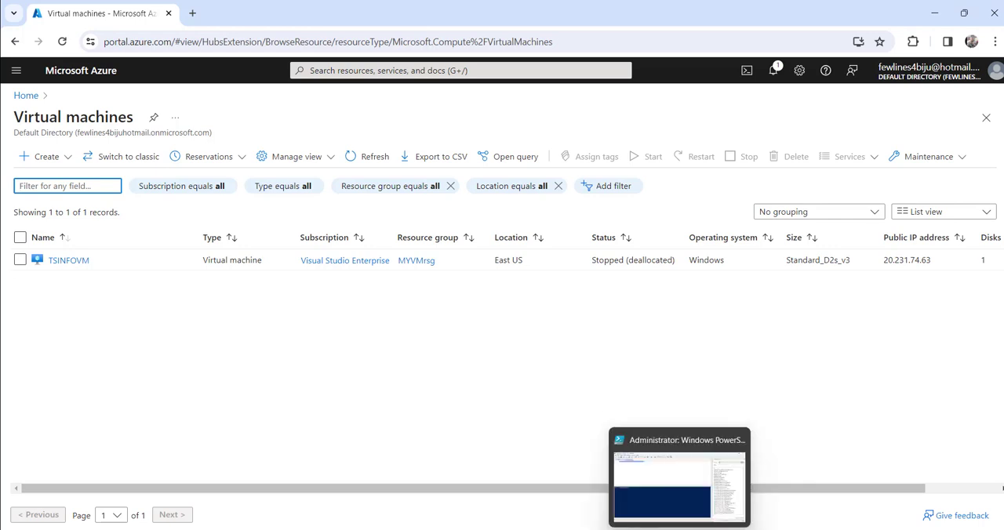
{"action": "left_click", "coordinate": [666, 470]}
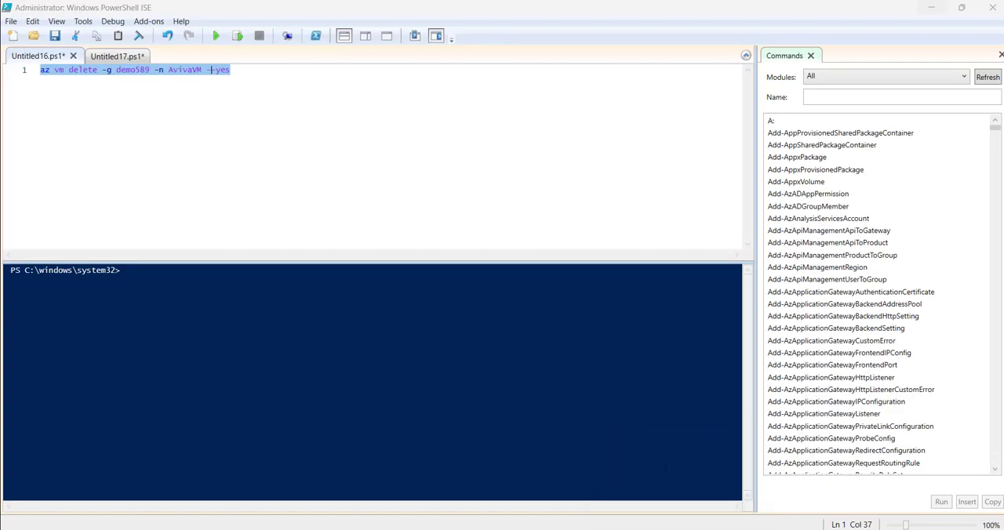
{"action": "left_click", "coordinate": [126, 56]}
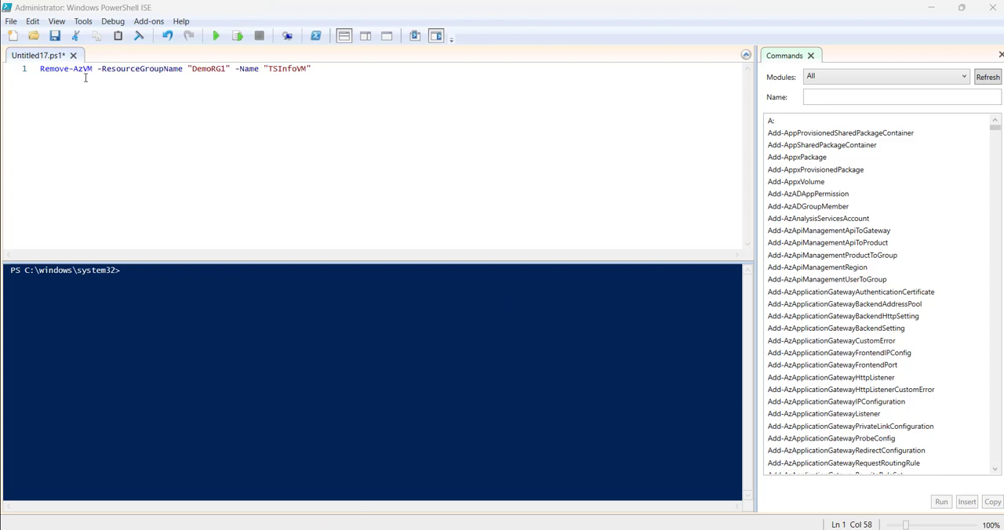
Examine the Remove-AzVM cmdlet with its -ResourceGroupName and -Name parameters and their values in Untitled17.ps1
{"action": "left_click", "coordinate": [54, 73]}
{"action": "left_click_drag", "start_coordinate": [40, 69], "coordinate": [97, 71]}
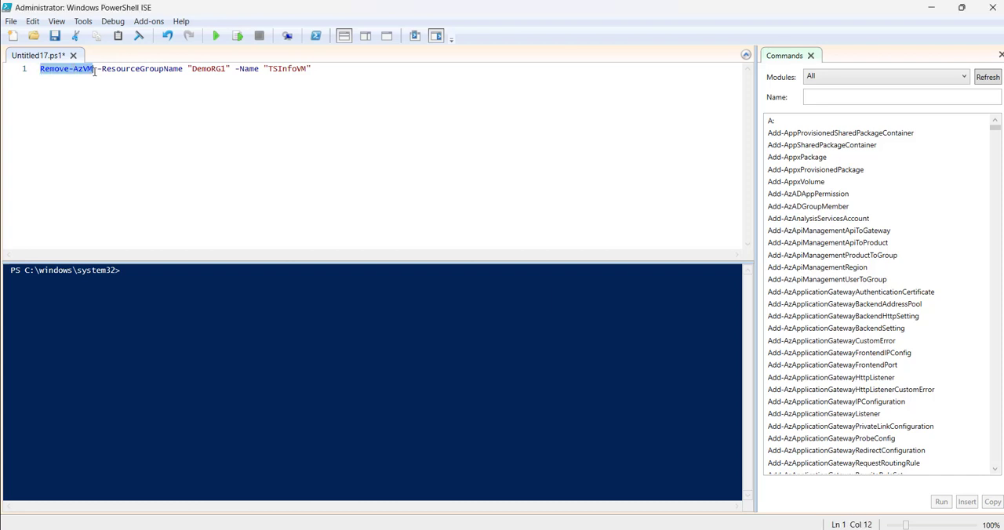
{"action": "left_click", "coordinate": [155, 70]}
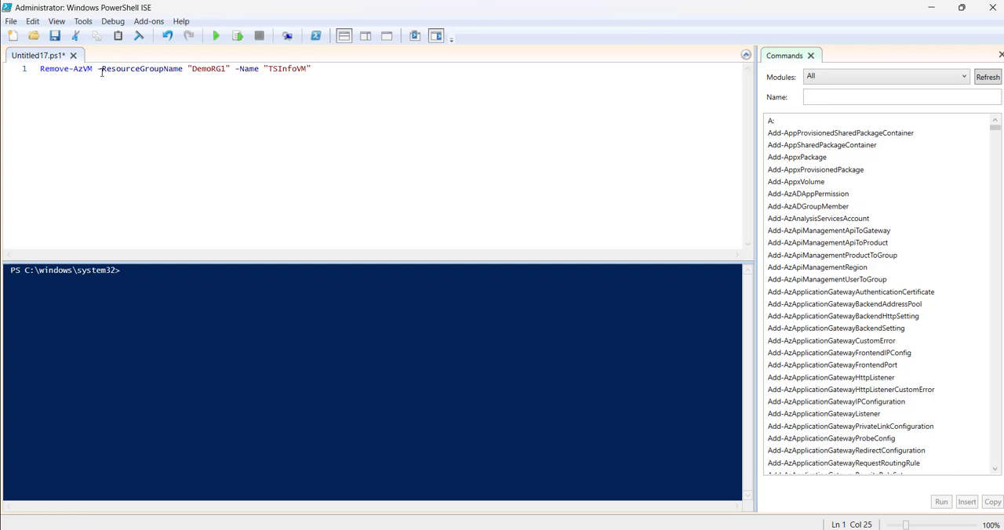
{"action": "double_click", "coordinate": [134, 69]}
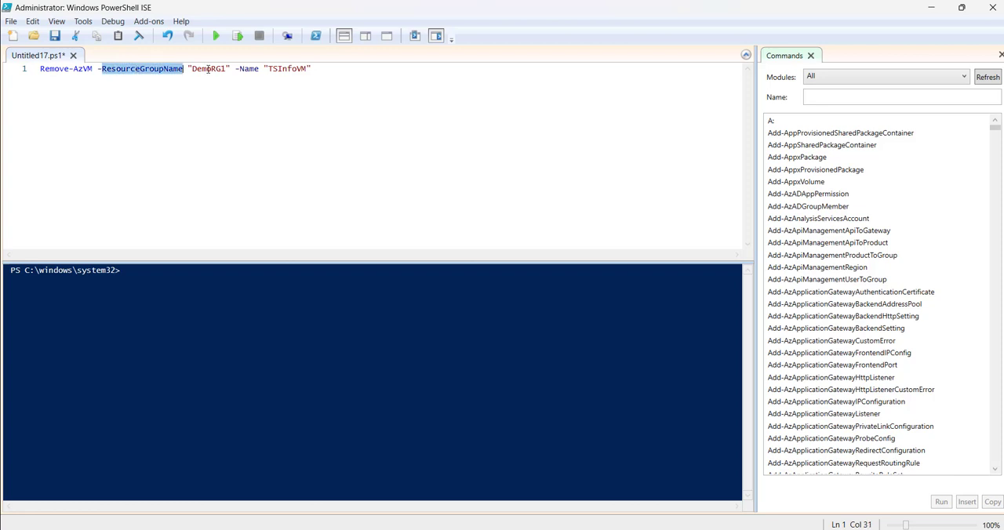
{"action": "double_click", "coordinate": [209, 69]}
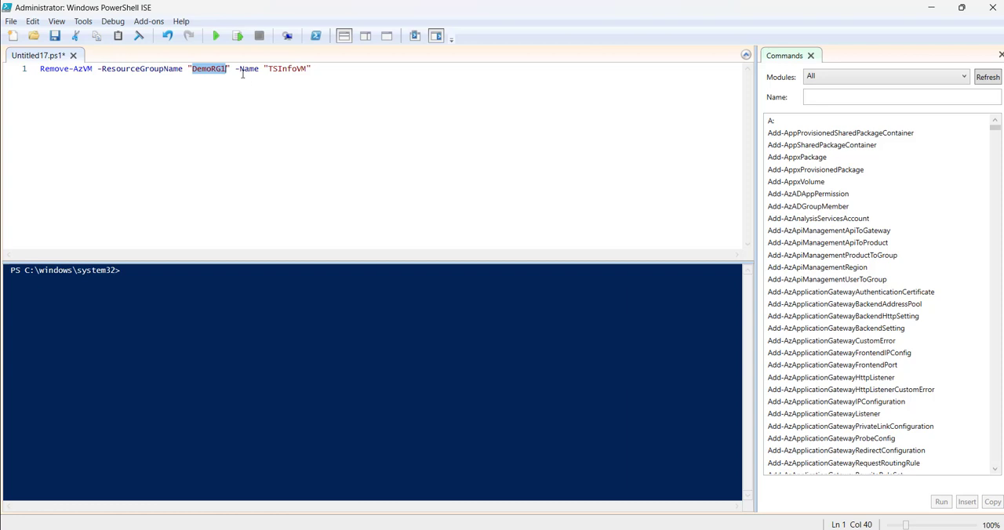
{"action": "double_click", "coordinate": [247, 69]}
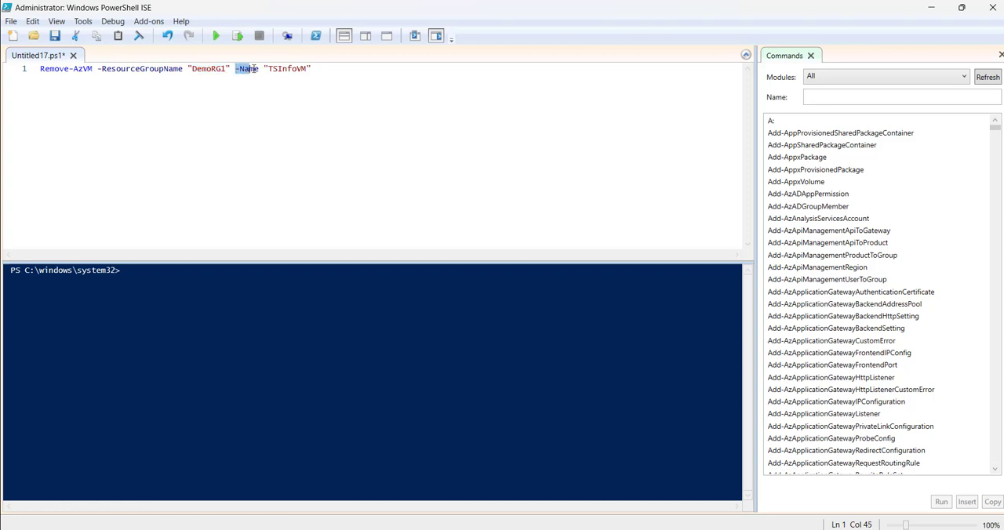
{"action": "double_click", "coordinate": [287, 69]}
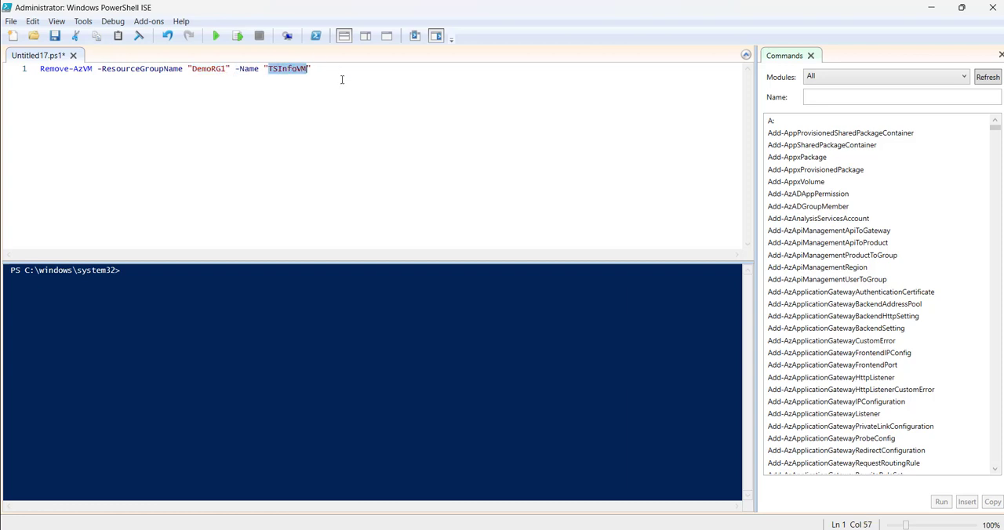
Copy TSINFOVM's resource group name from the Azure portal and set the script's -ResourceGroupName value to "MYVMrsg" in PowerShell ISE
{"action": "left_click", "coordinate": [935, 7]}
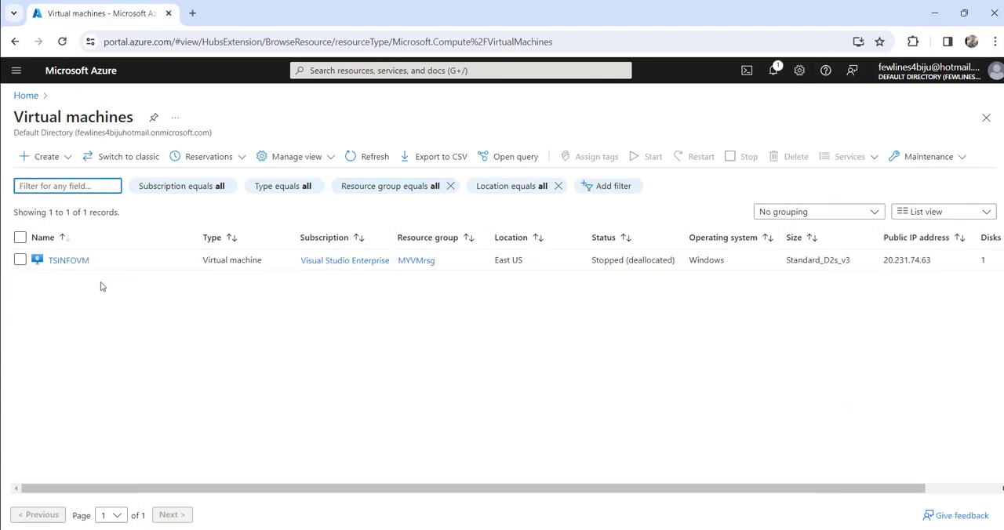
{"action": "left_click", "coordinate": [69, 261]}
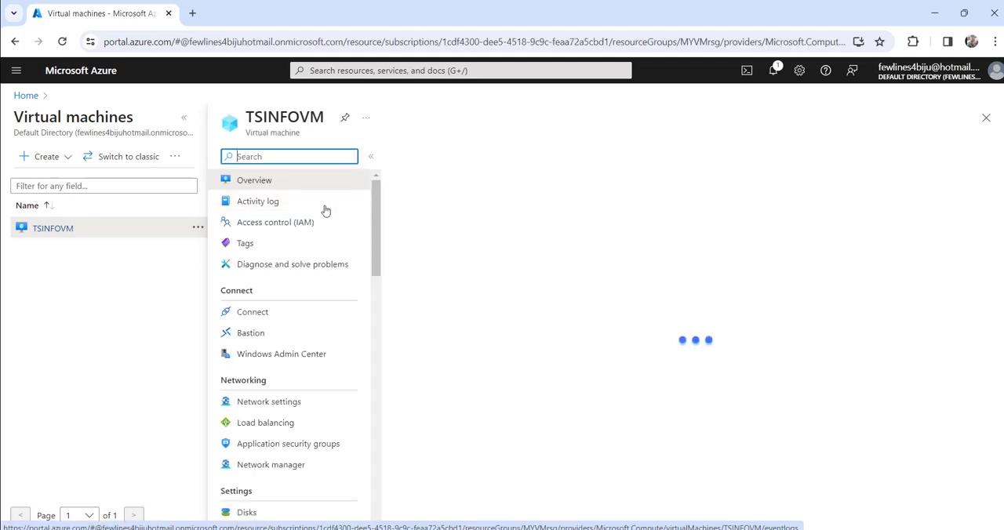
{"action": "left_click", "coordinate": [453, 223]}
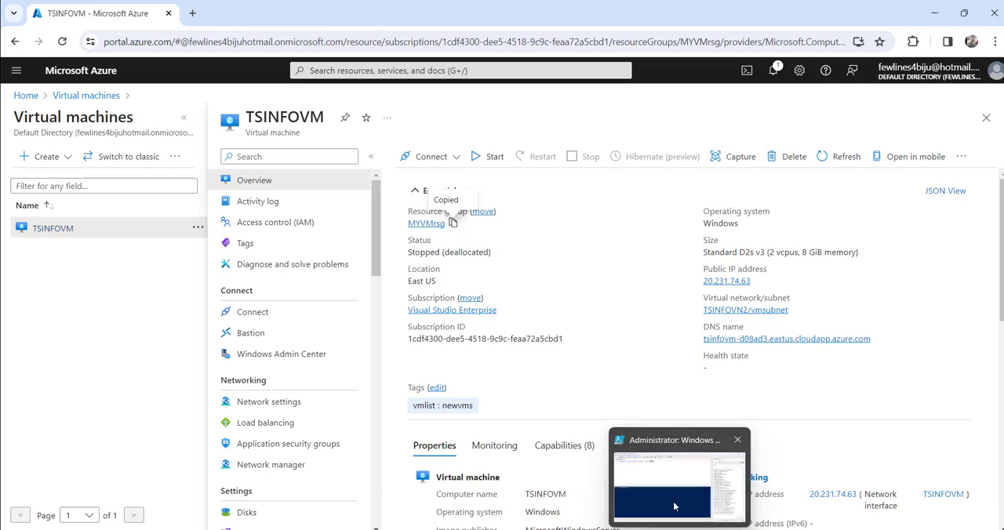
{"action": "left_click", "coordinate": [683, 471]}
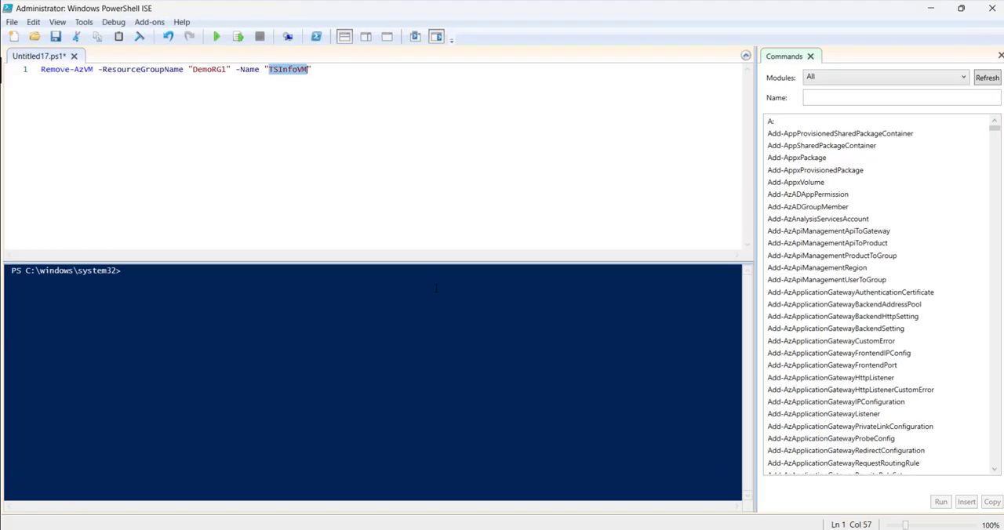
{"action": "double_click", "coordinate": [209, 69]}
{"action": "key", "text": "ctrl+v"}
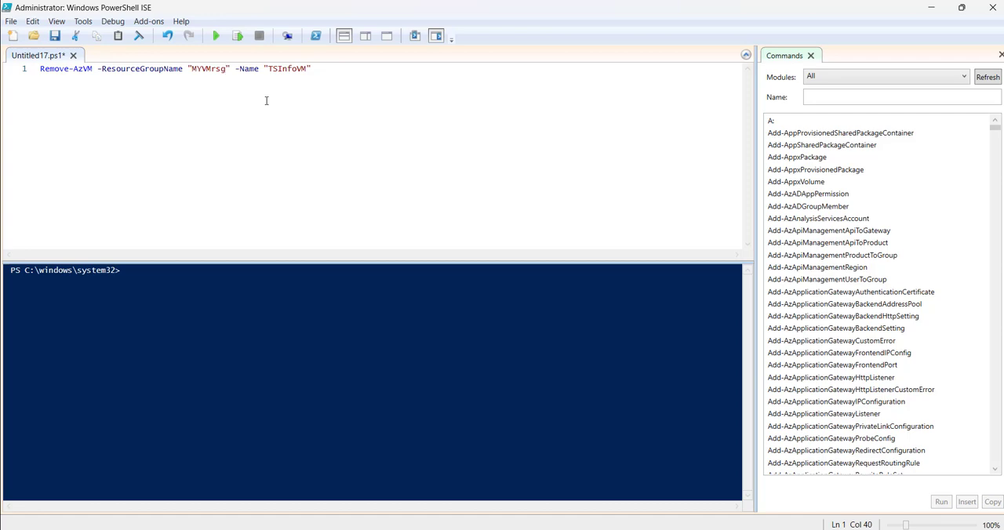
Copy the virtual machine name from the Azure portal and set the script's -Name value to "TSINFOVM" in PowerShell ISE
{"action": "left_click", "coordinate": [931, 7]}
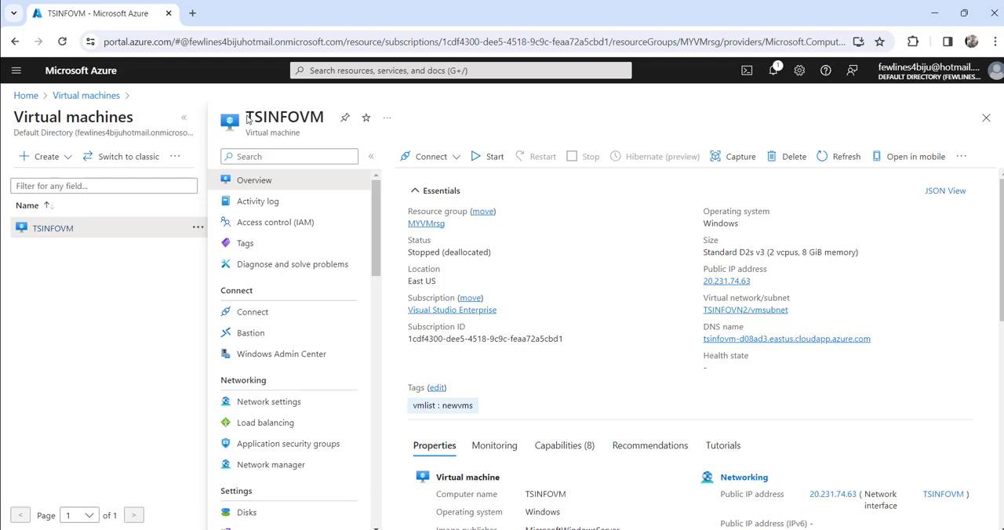
{"action": "left_click_drag", "start_coordinate": [245, 118], "coordinate": [325, 112]}
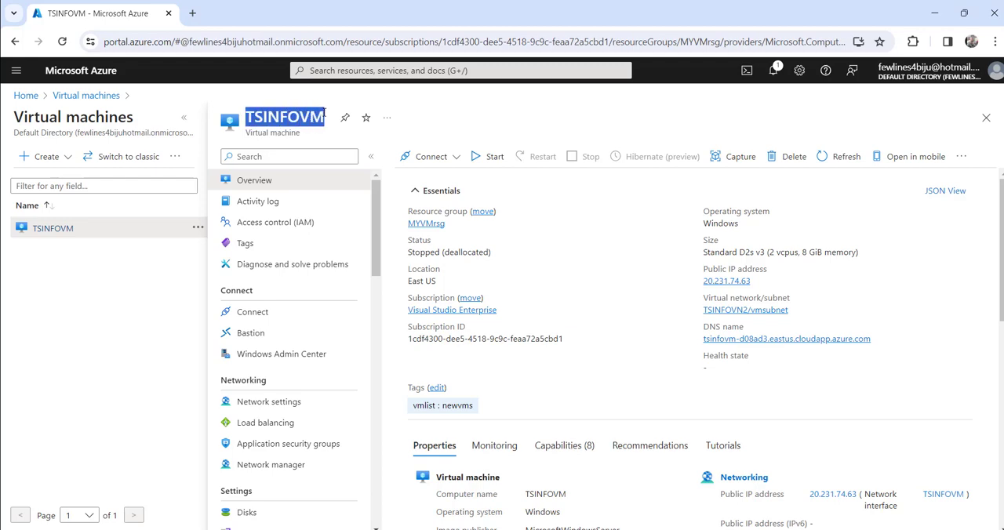
{"action": "mouse_move", "coordinate": [678, 529]}
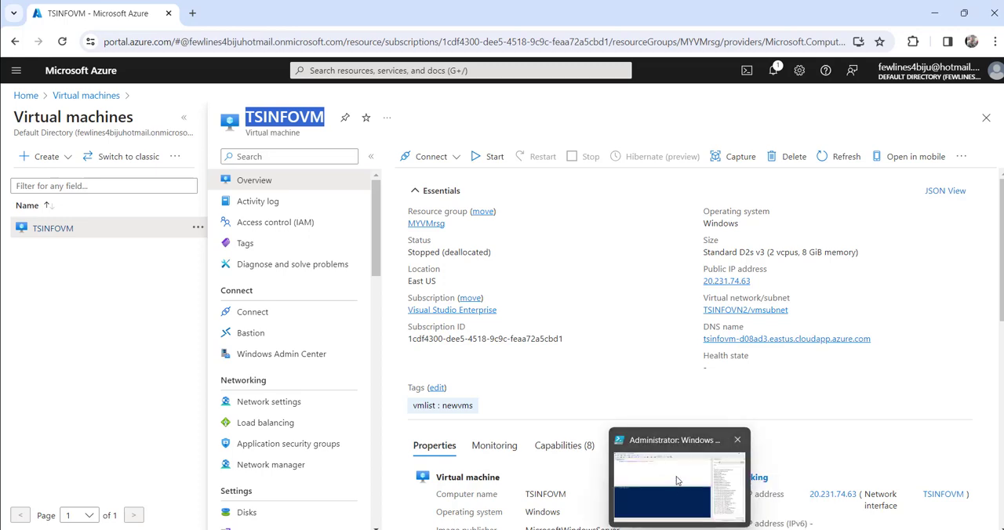
{"action": "left_click", "coordinate": [678, 481]}
{"action": "double_click", "coordinate": [288, 69]}
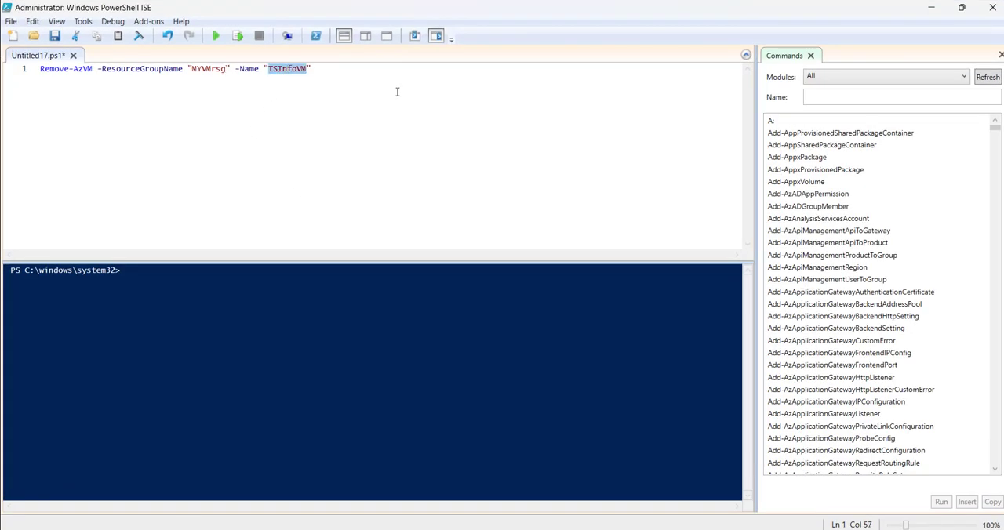
{"action": "key", "text": "ctrl+v"}
{"action": "left_click", "coordinate": [376, 74]}
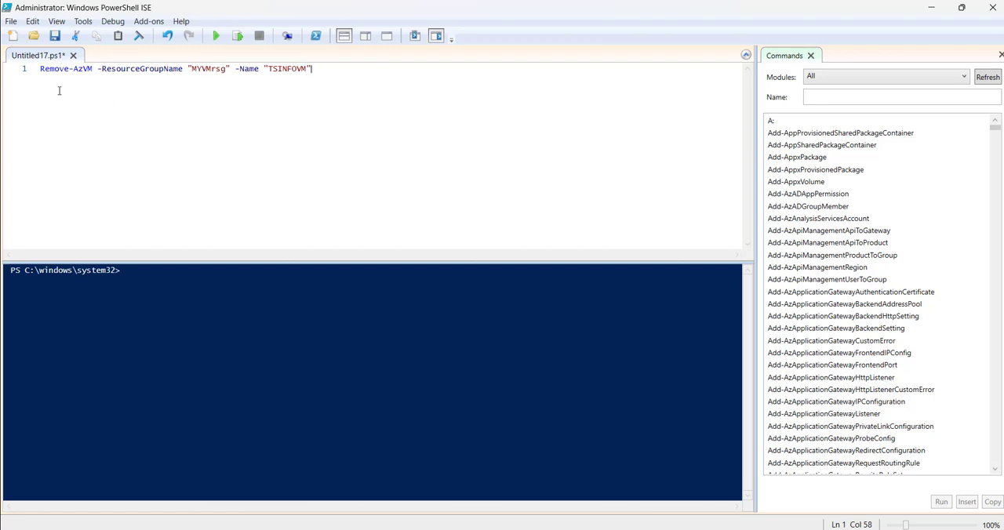
Run the Remove-AzVM script, accepting the virtual machine removal, and inspect the status and operation ID in the output
{"action": "left_click", "coordinate": [215, 37]}
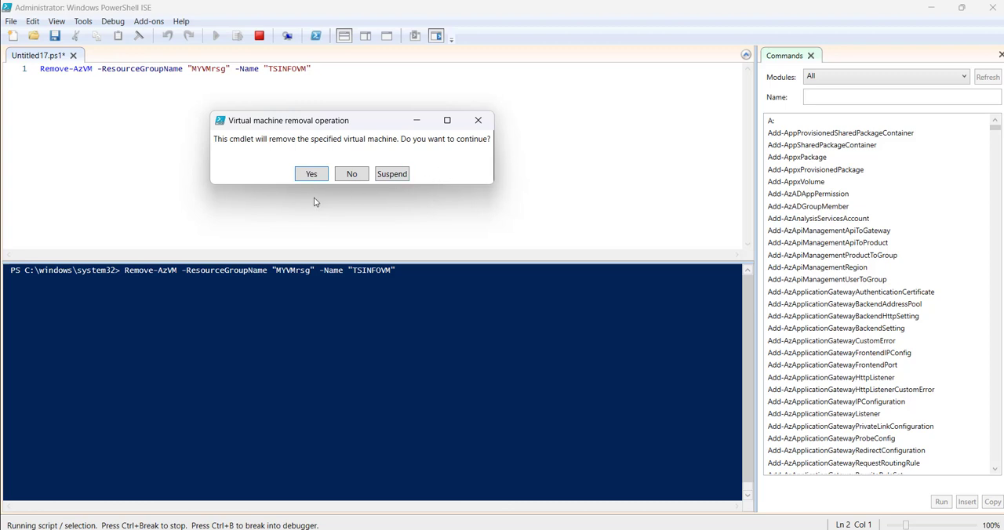
{"action": "left_click", "coordinate": [311, 175]}
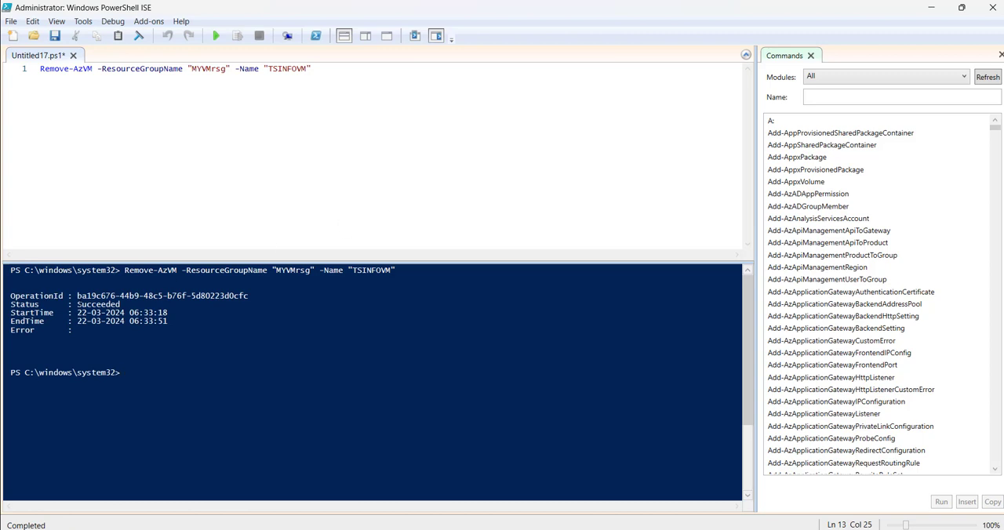
{"action": "double_click", "coordinate": [91, 306]}
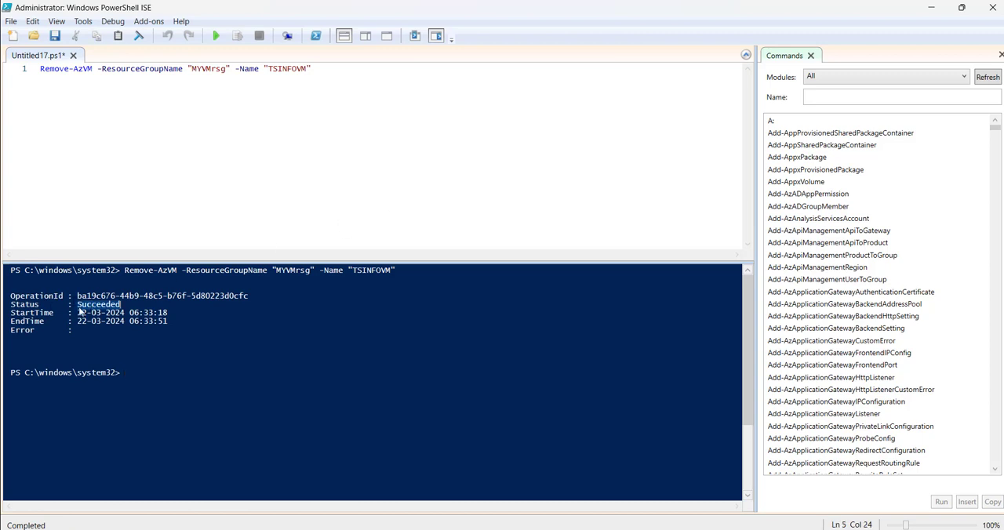
{"action": "left_click", "coordinate": [11, 297]}
{"action": "left_click_drag", "start_coordinate": [11, 297], "coordinate": [284, 296]}
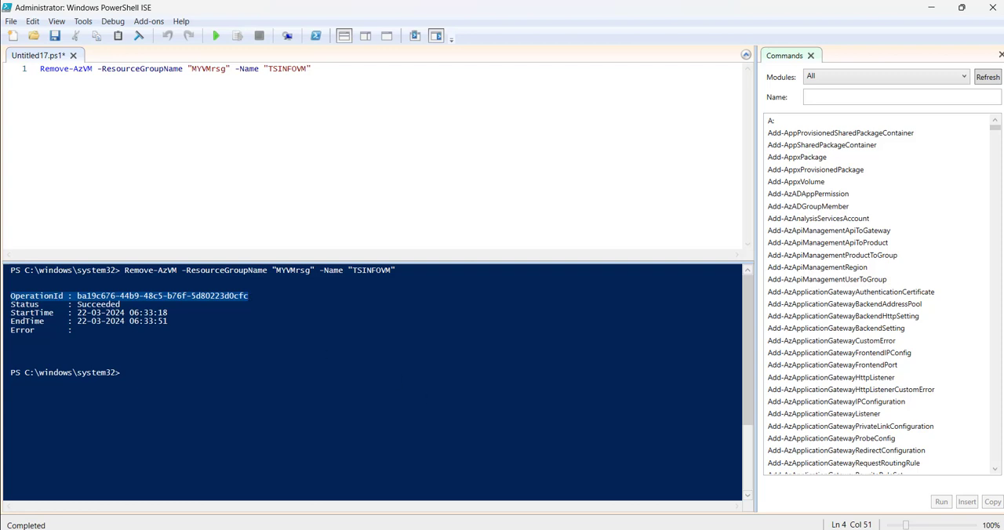
Return to the Azure portal, reload the TSINFOVM page and reopen the Virtual machines list to check the deletion
{"action": "left_click", "coordinate": [681, 529]}
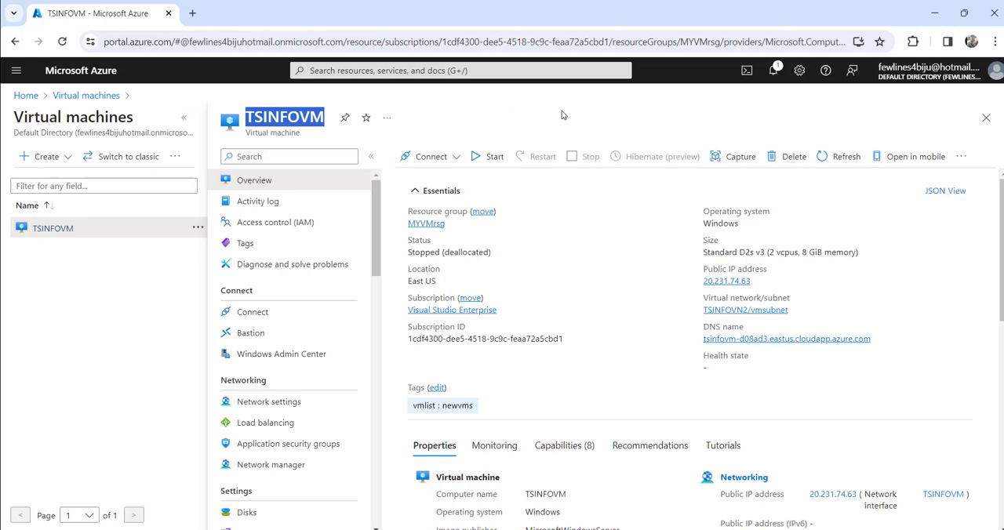
{"action": "left_click", "coordinate": [63, 41]}
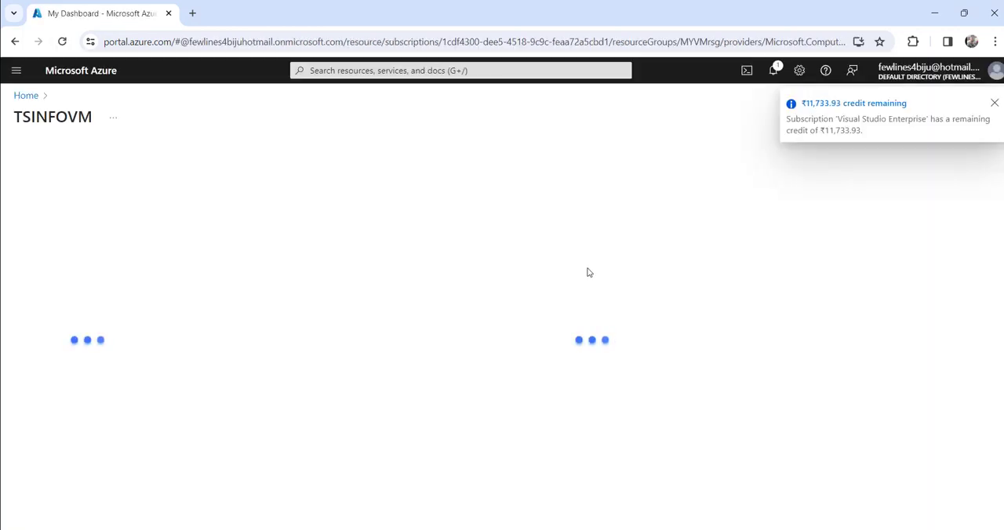
{"action": "left_click", "coordinate": [994, 104]}
{"action": "left_click_drag", "start_coordinate": [393, 259], "coordinate": [630, 262]}
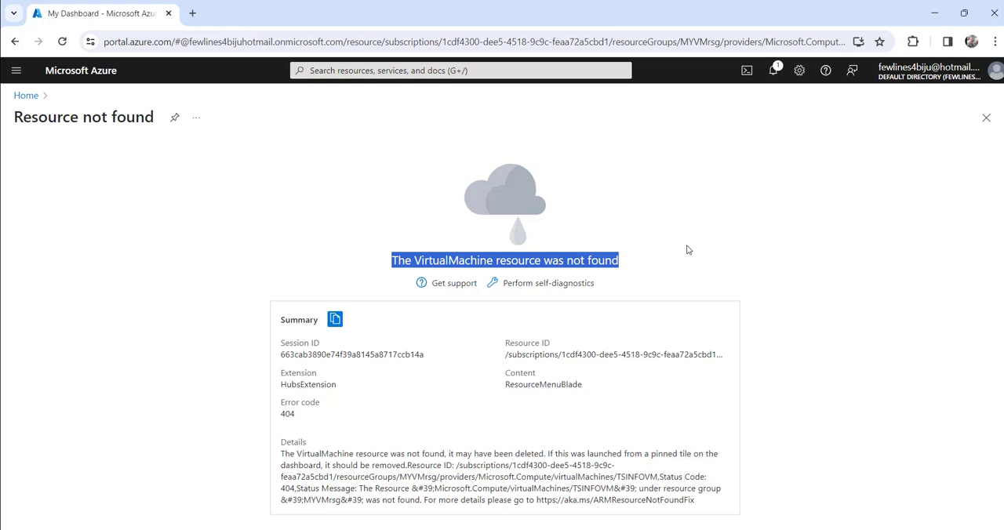
{"action": "left_click", "coordinate": [518, 70]}
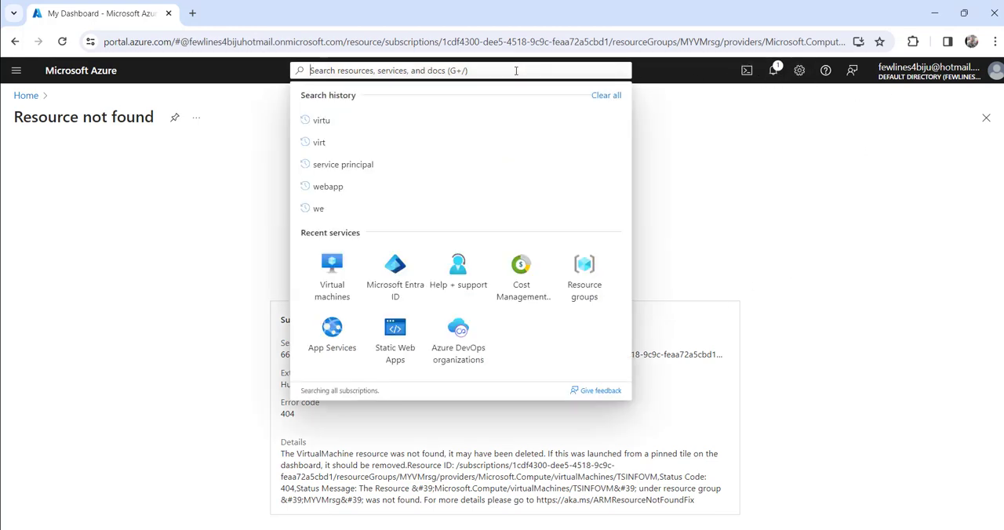
{"action": "left_click", "coordinate": [332, 282]}
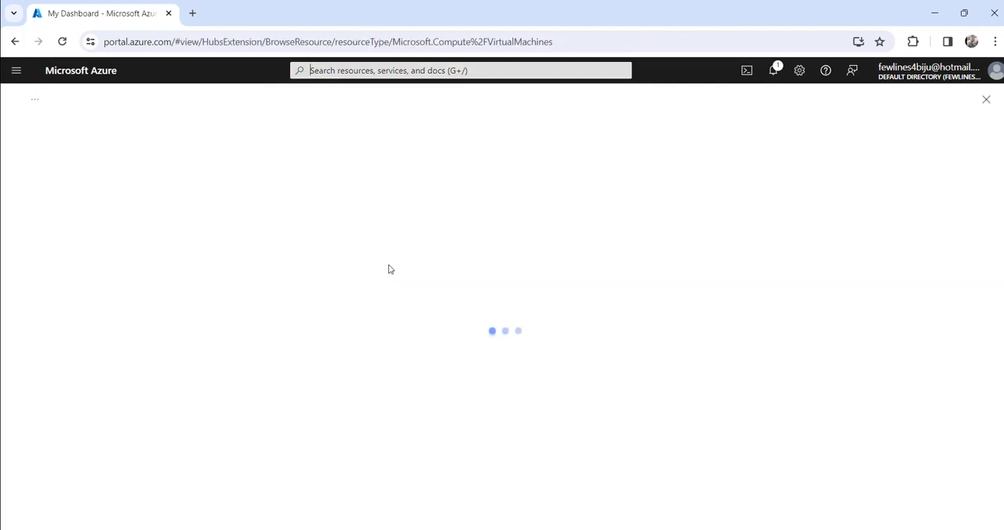